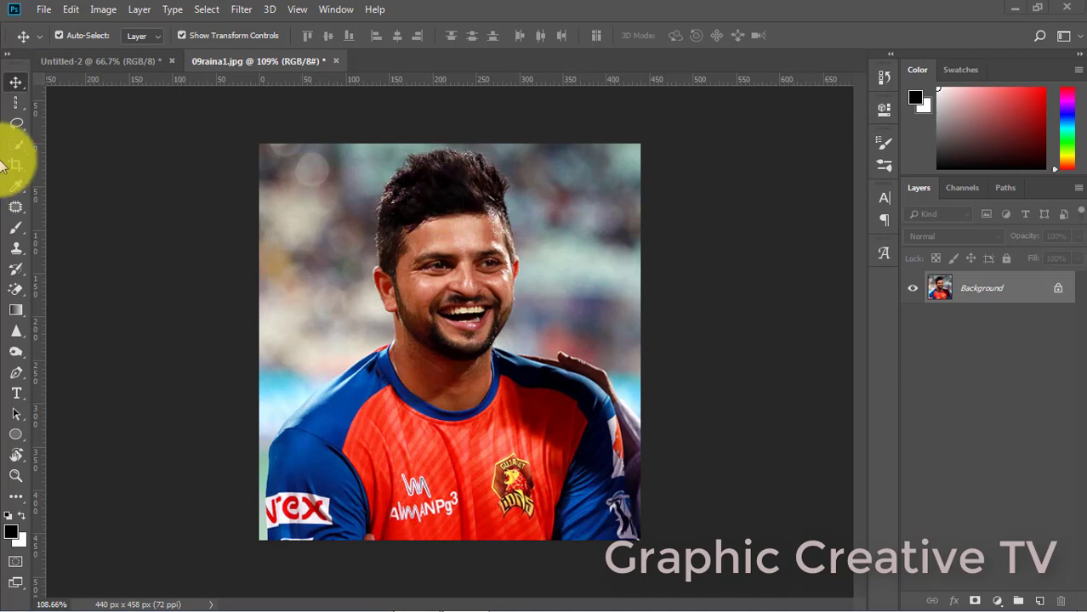
Activate the Lasso tool with its selection mode set to Intersect with selection
click(27, 117)
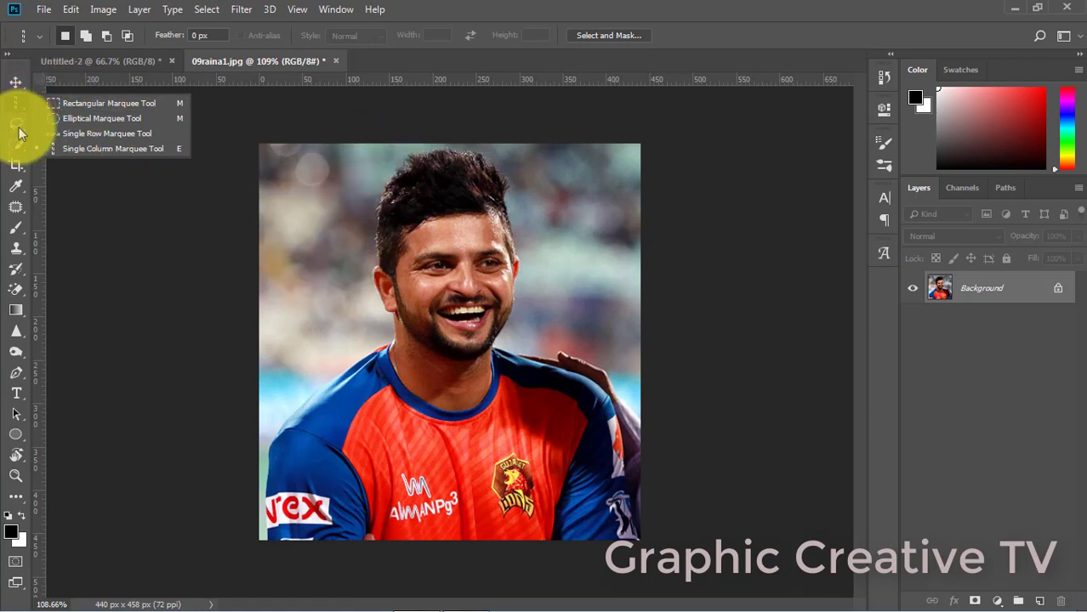
click(22, 132)
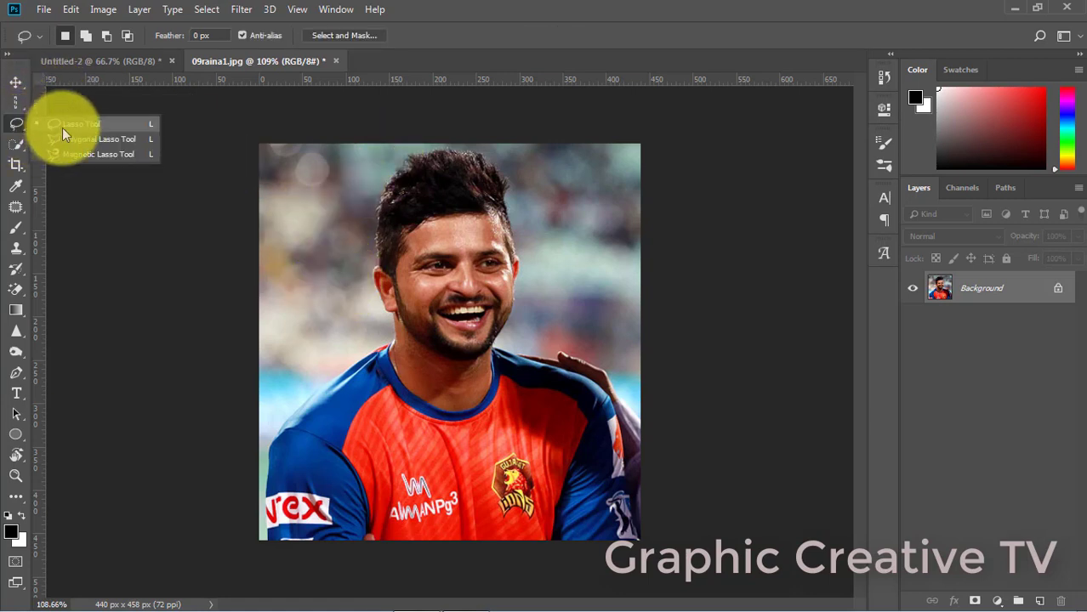
click(85, 141)
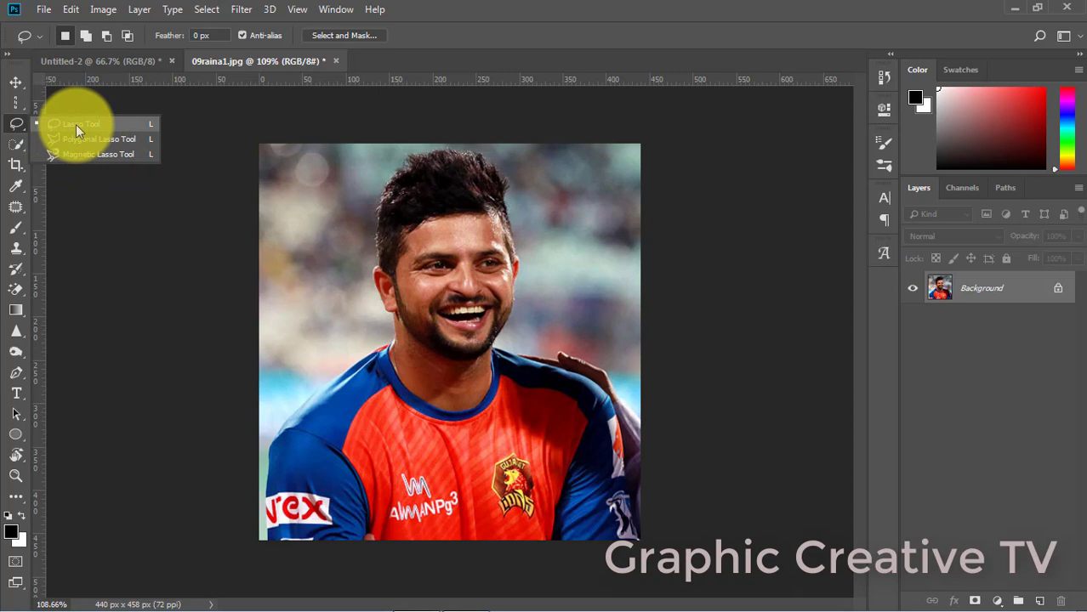
click(64, 38)
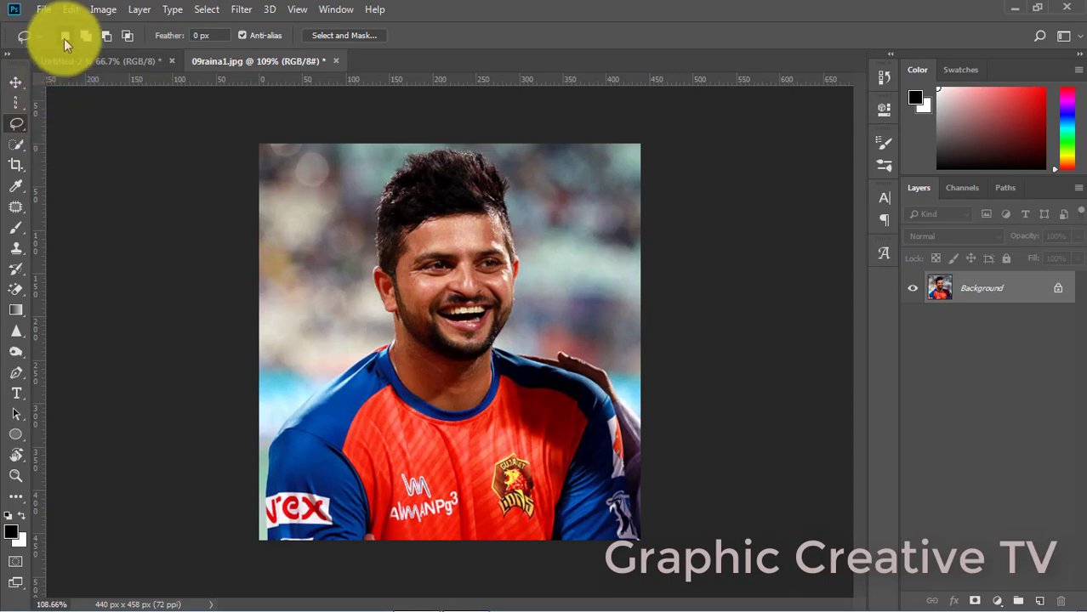
click(128, 34)
right_click(23, 125)
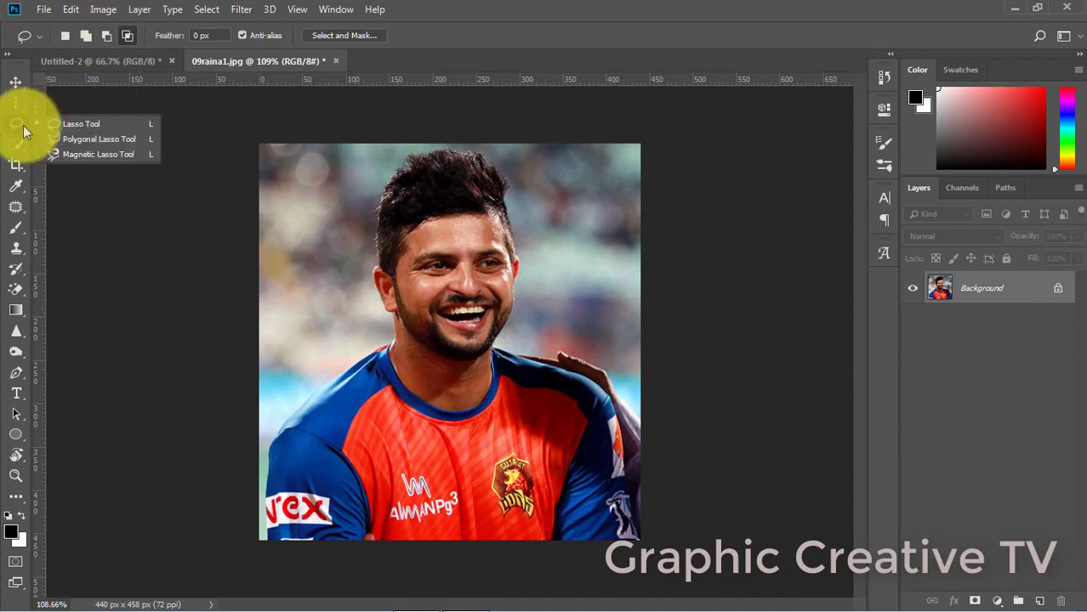
click(70, 126)
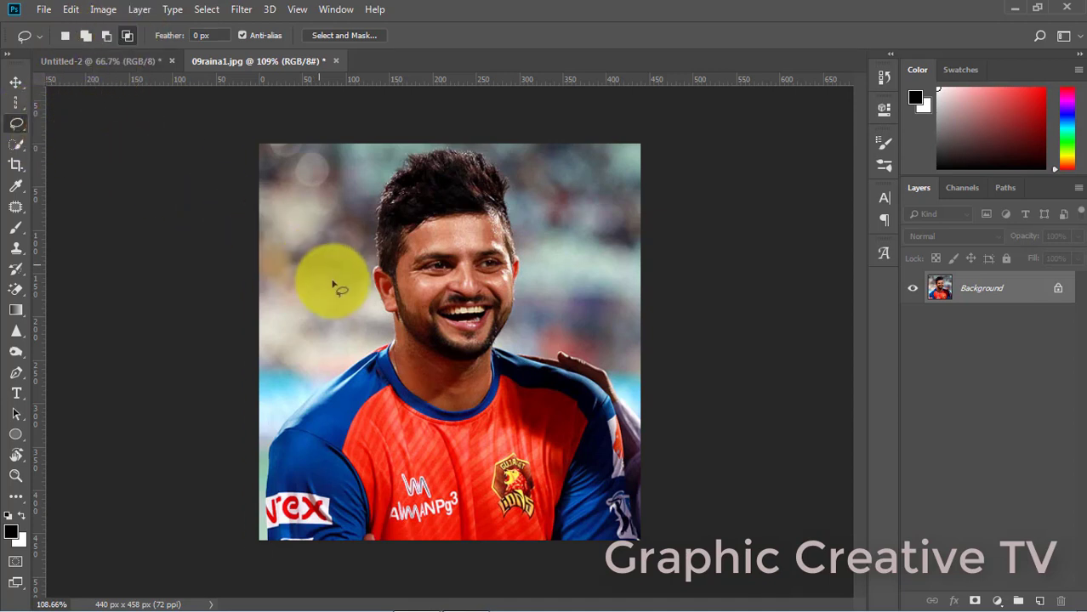
Outline the man's head, neck and upper chest with a closed freehand lasso selection, and clear that selection
mouse_move(292, 355)
mouse_down()
mouse_move(335, 224)
mouse_move(379, 175)
mouse_move(424, 155)
mouse_move(466, 155)
mouse_move(521, 192)
mouse_move(558, 264)
mouse_move(560, 386)
mouse_move(547, 412)
mouse_move(451, 453)
mouse_move(391, 444)
mouse_move(339, 422)
mouse_move(291, 357)
mouse_up()
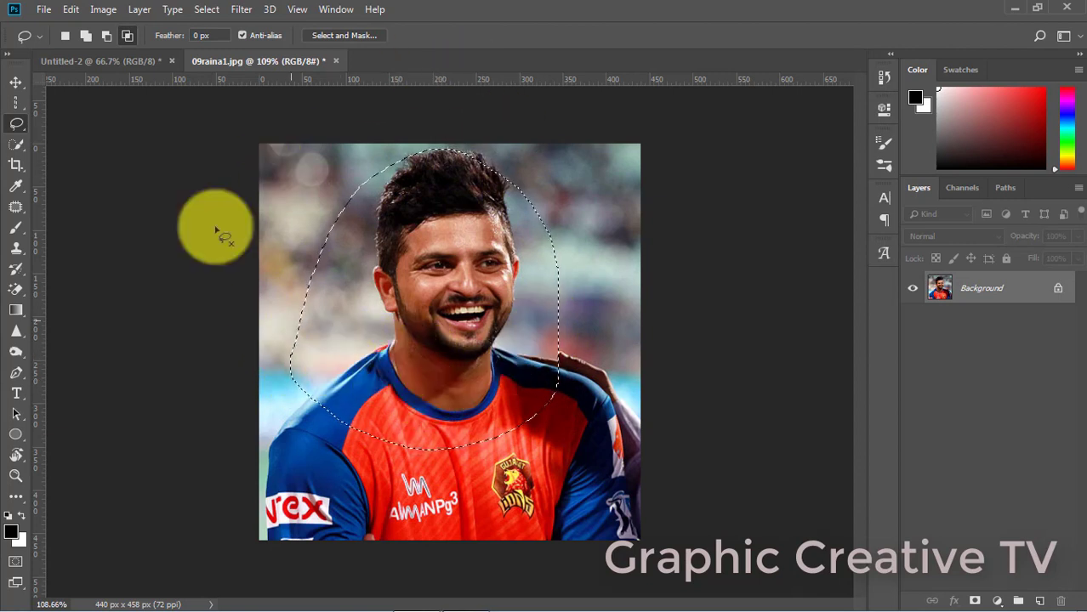
click(15, 82)
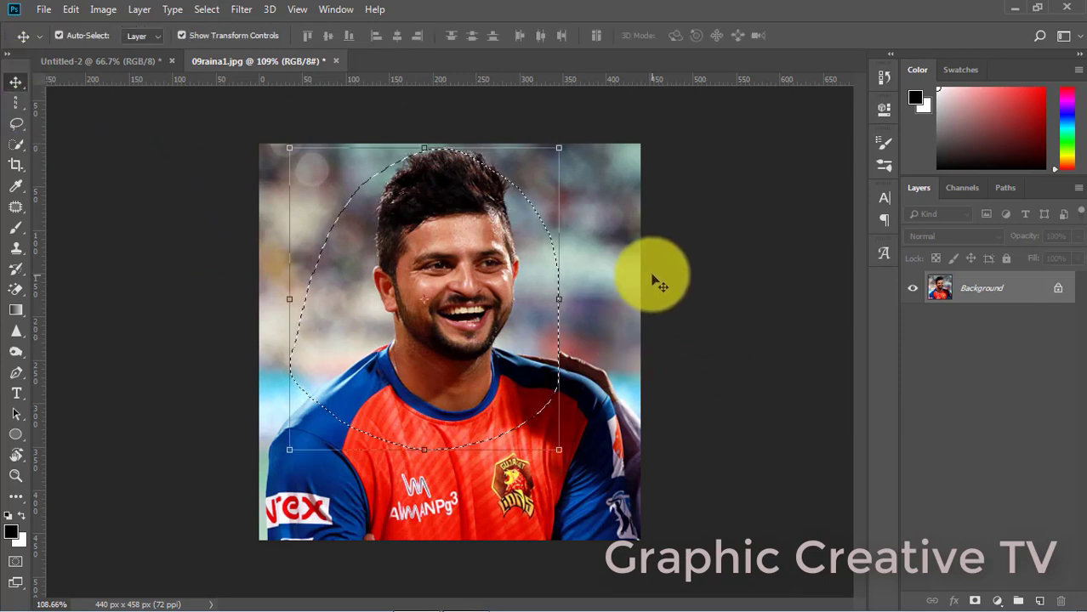
key(ctrl+d)
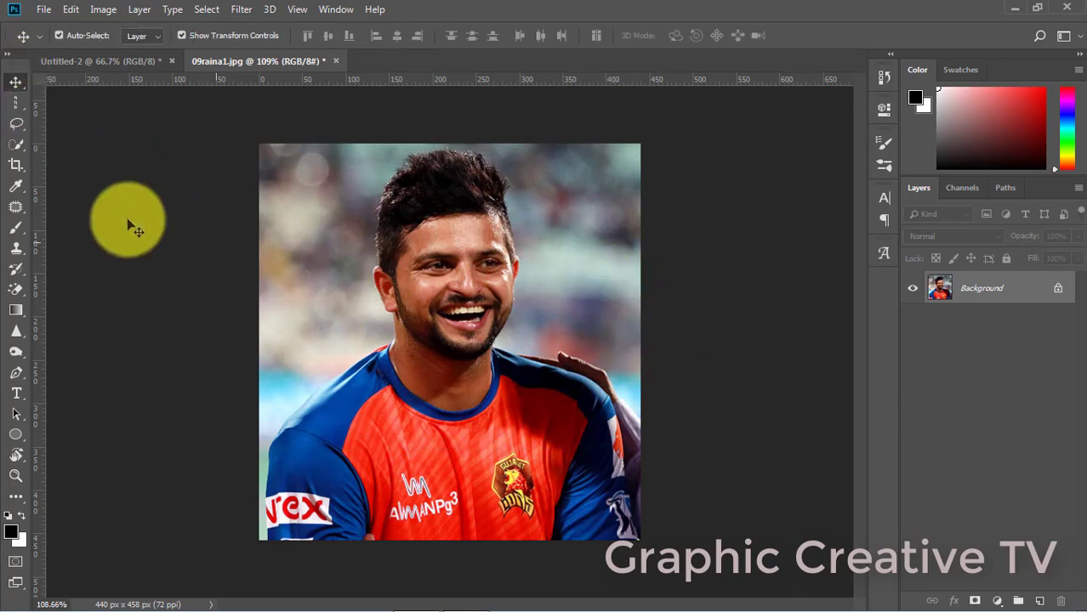
Lasso only an arc over the man's head so the selection closes straight across the face, and deselect it
click(16, 124)
mouse_move(322, 297)
mouse_down()
mouse_move(339, 226)
mouse_move(377, 173)
mouse_move(470, 151)
mouse_move(557, 205)
mouse_move(583, 265)
mouse_move(577, 306)
mouse_up()
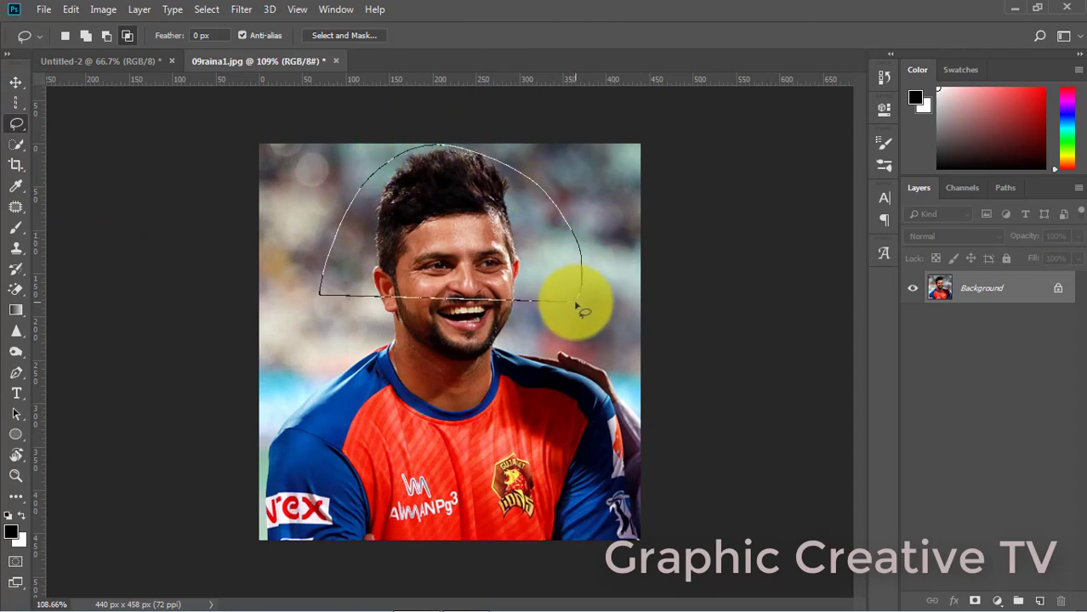
drag(577, 306, 322, 300)
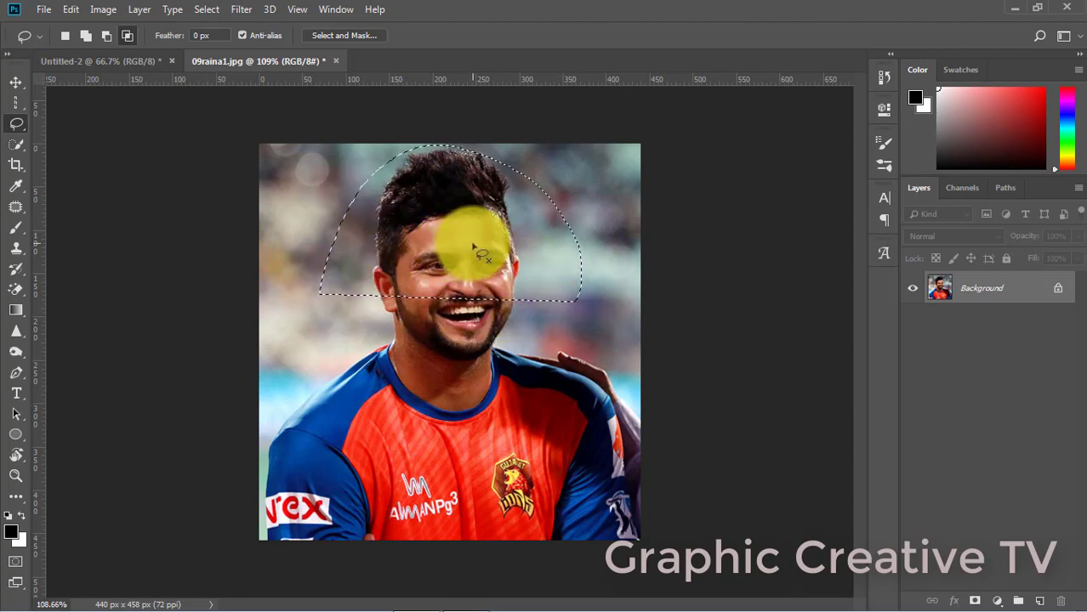
key(ctrl+d)
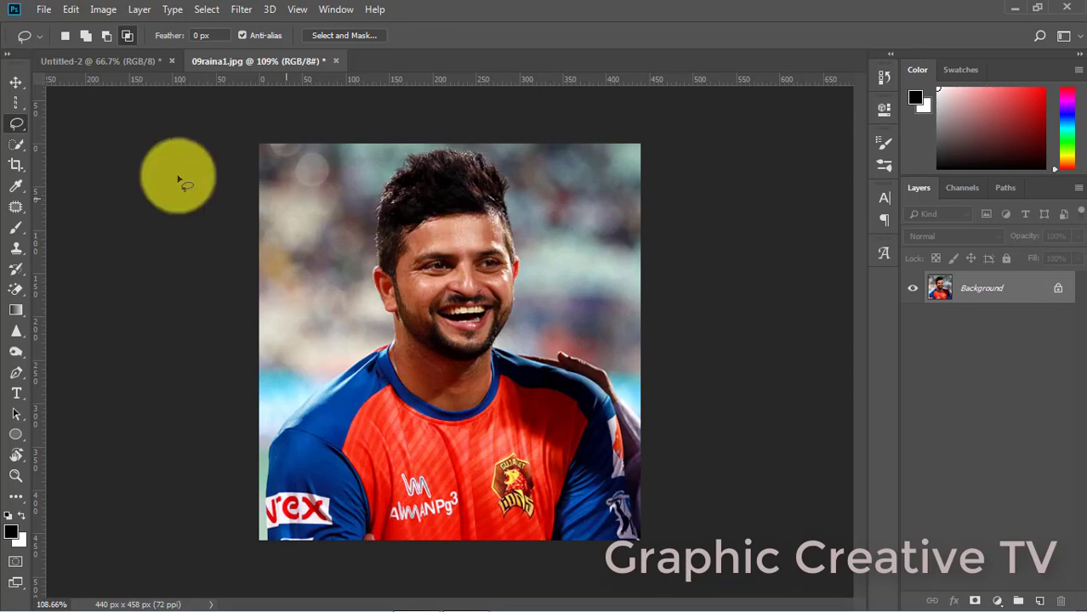
Lasso the man's head freehand and move the selected area into the Untitled-2 document, near the canvas's upper left
right_click(22, 132)
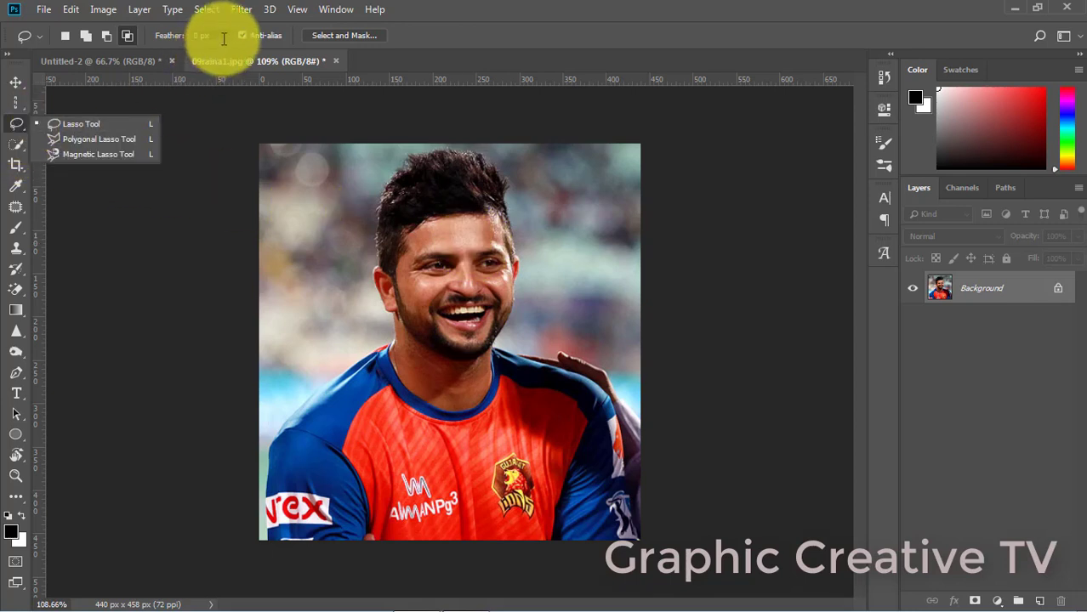
mouse_move(340, 278)
mouse_down()
mouse_move(393, 159)
mouse_move(440, 150)
mouse_move(506, 173)
mouse_move(548, 238)
mouse_move(542, 362)
mouse_move(498, 393)
mouse_move(377, 366)
mouse_move(317, 263)
mouse_move(363, 270)
mouse_up()
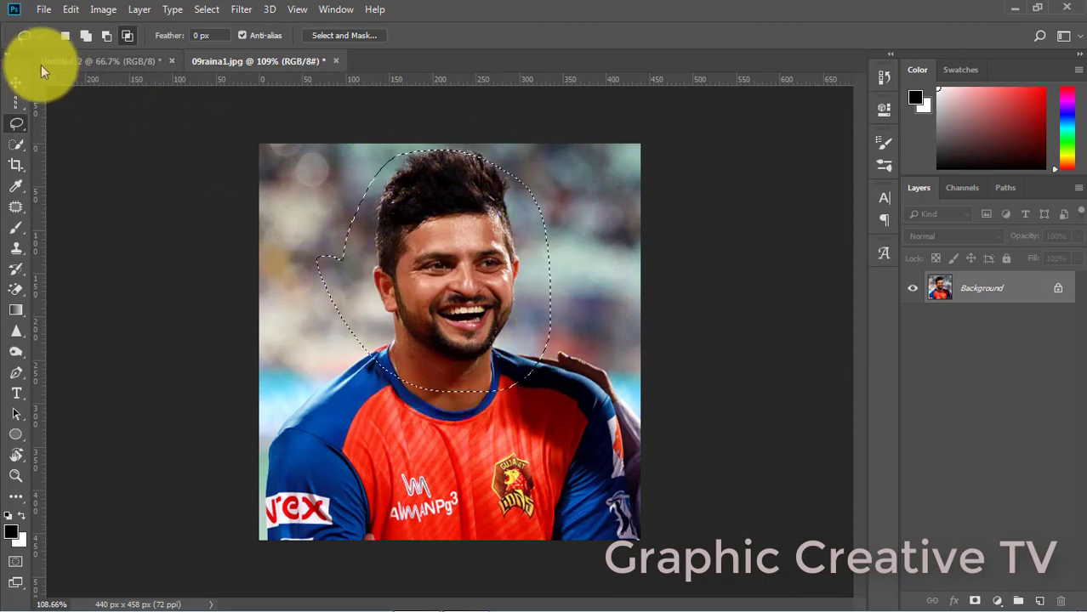
click(16, 82)
drag(444, 246, 377, 192)
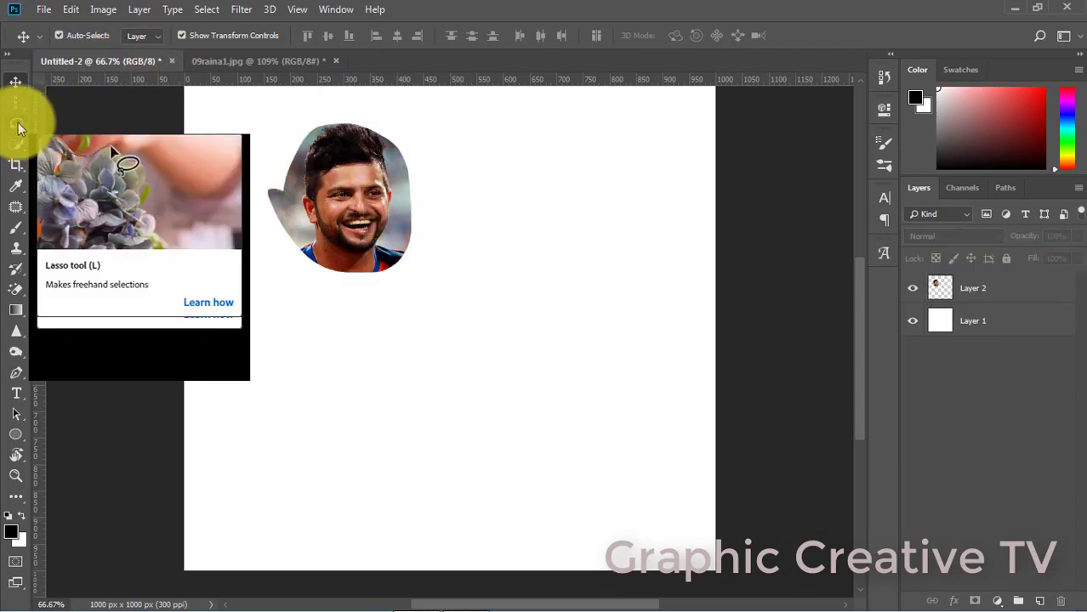
Return to 09raina1.jpg and feather the existing head selection
click(233, 62)
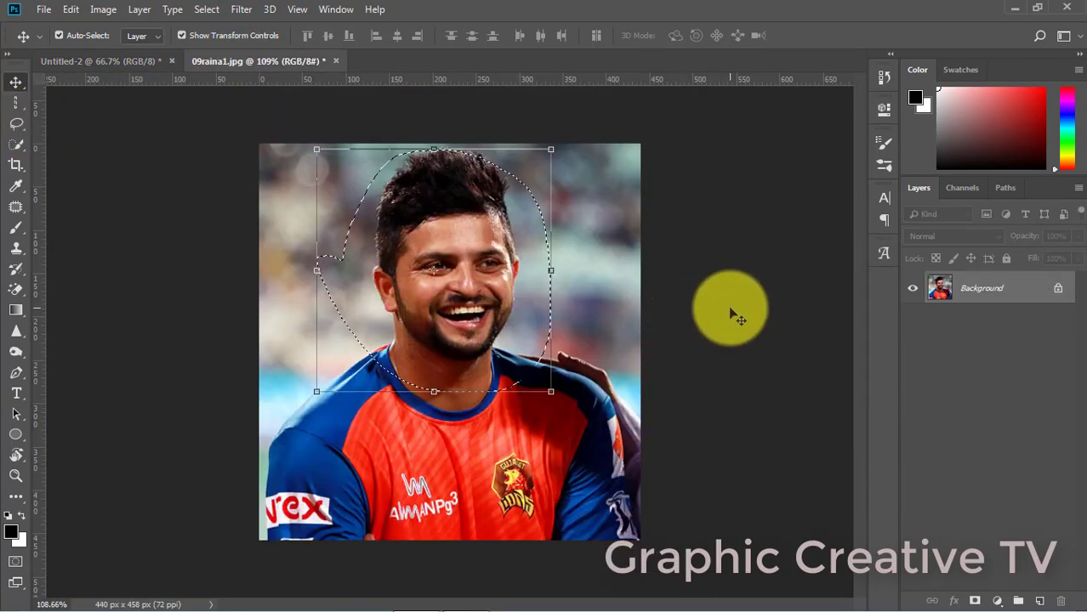
click(207, 11)
mouse_move(271, 234)
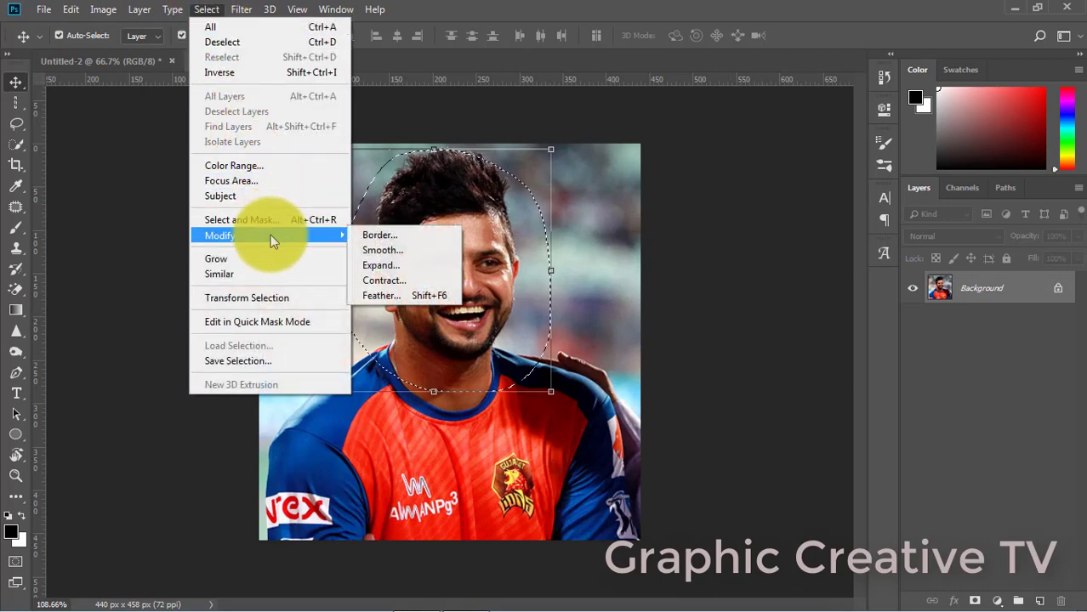
click(409, 293)
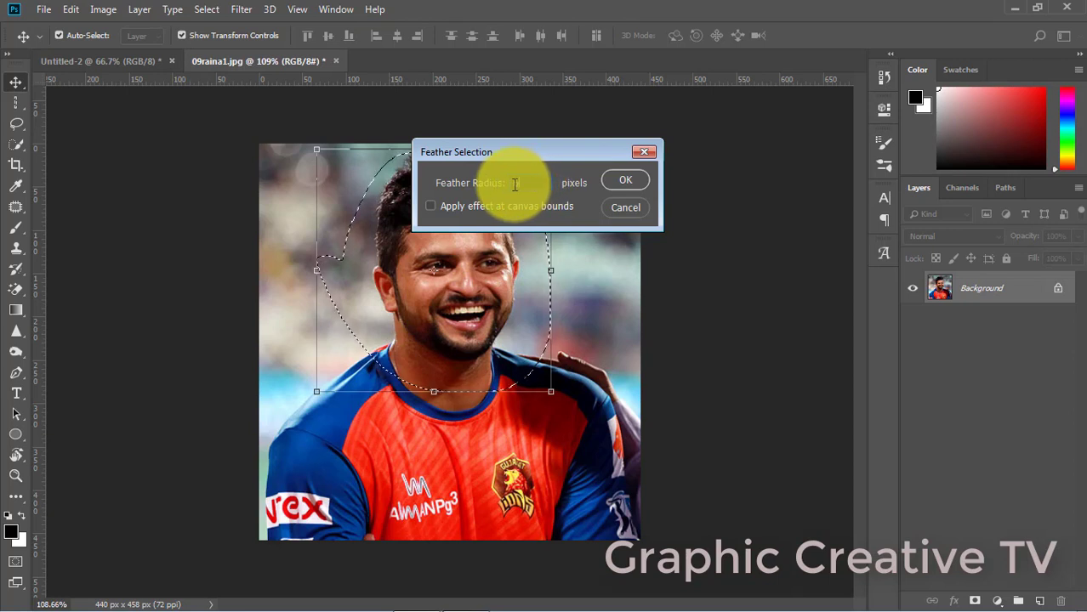
click(623, 180)
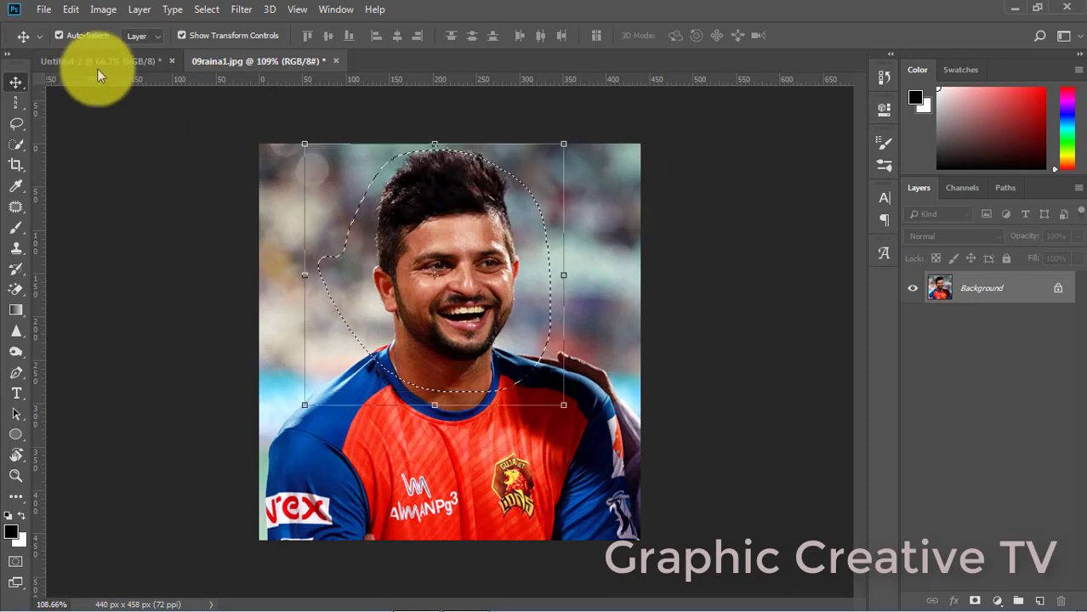
Move the feathered head selection into Untitled-2, placing it to the right of the hard-edged head cutout
click(15, 84)
drag(466, 272, 507, 309)
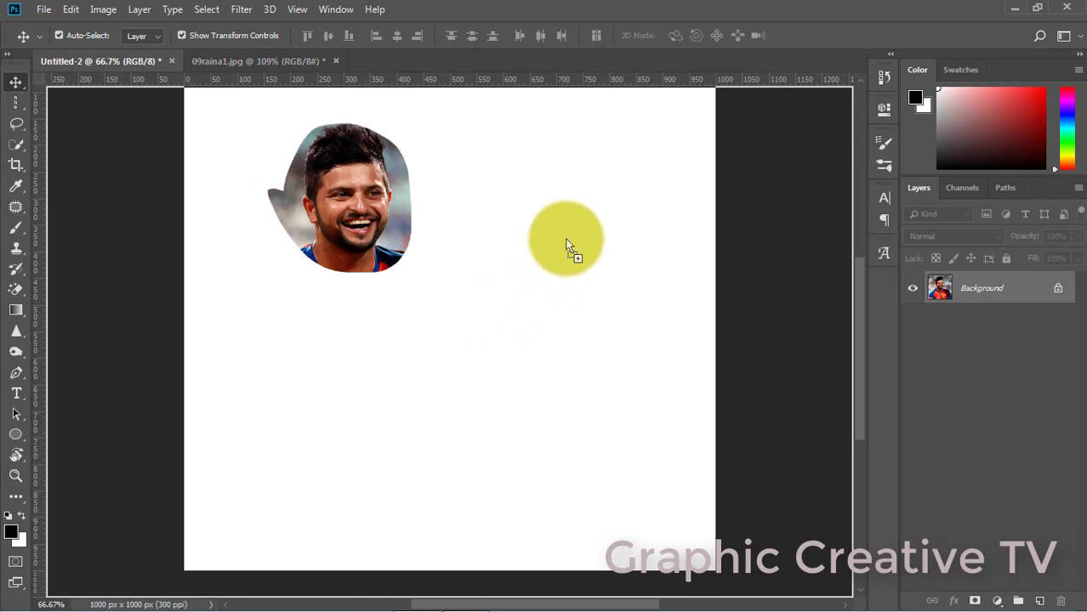
drag(565, 239, 547, 221)
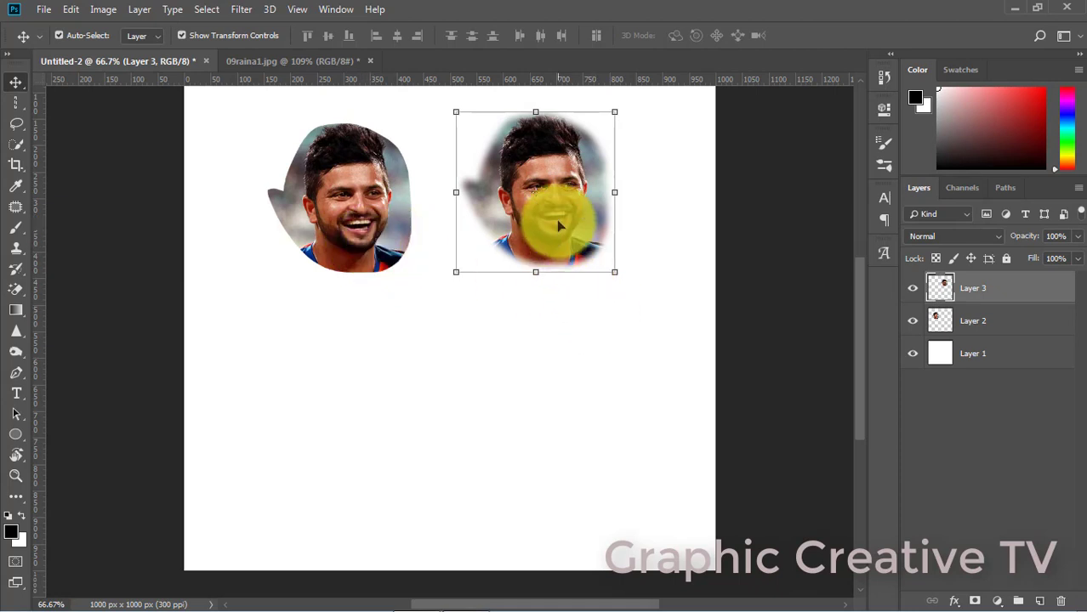
click(427, 271)
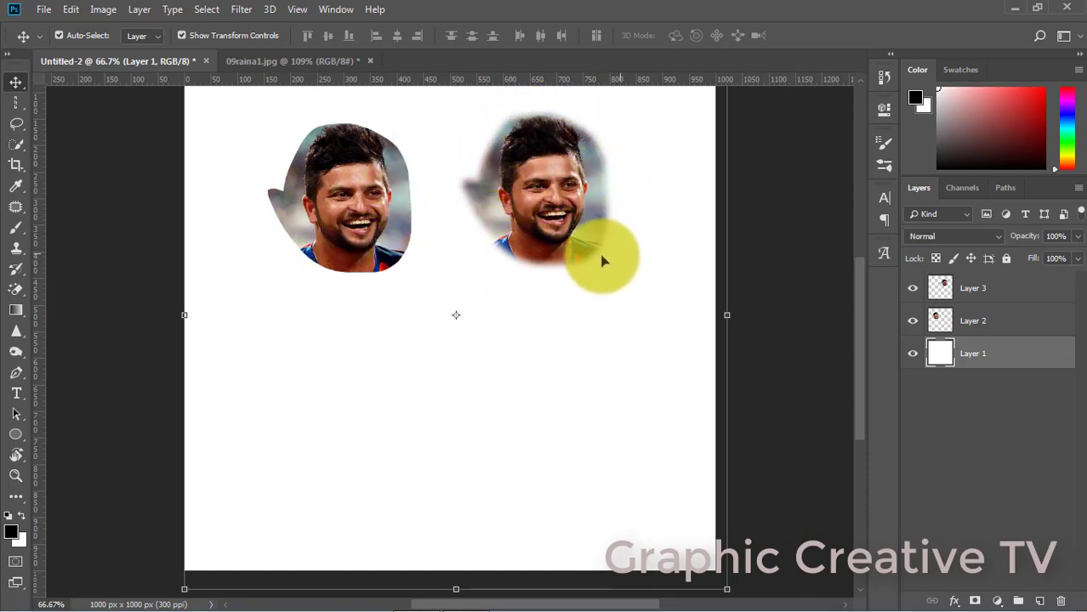
click(531, 212)
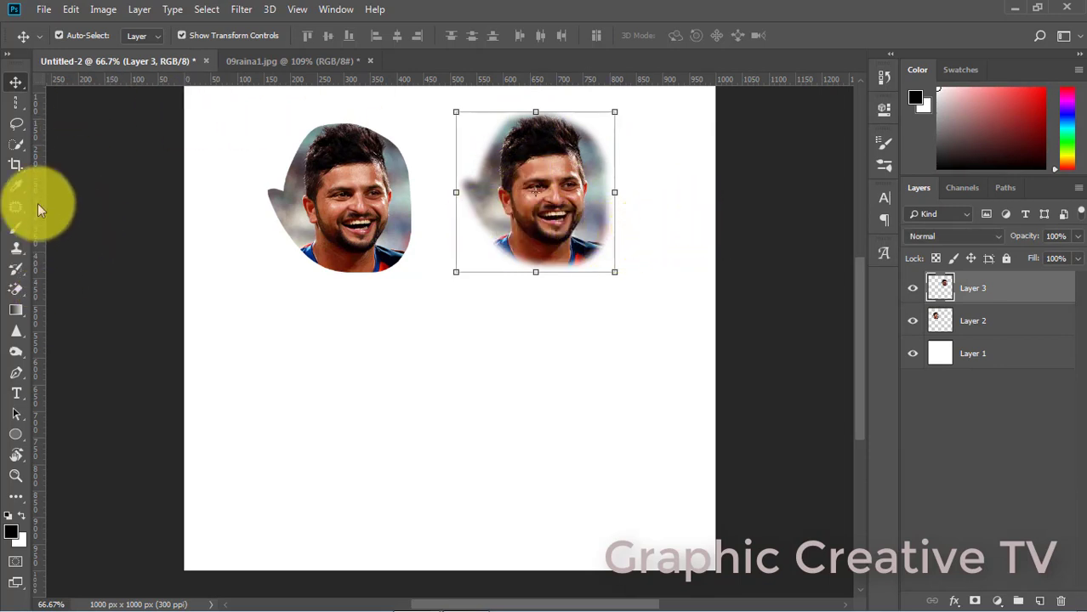
click(68, 11)
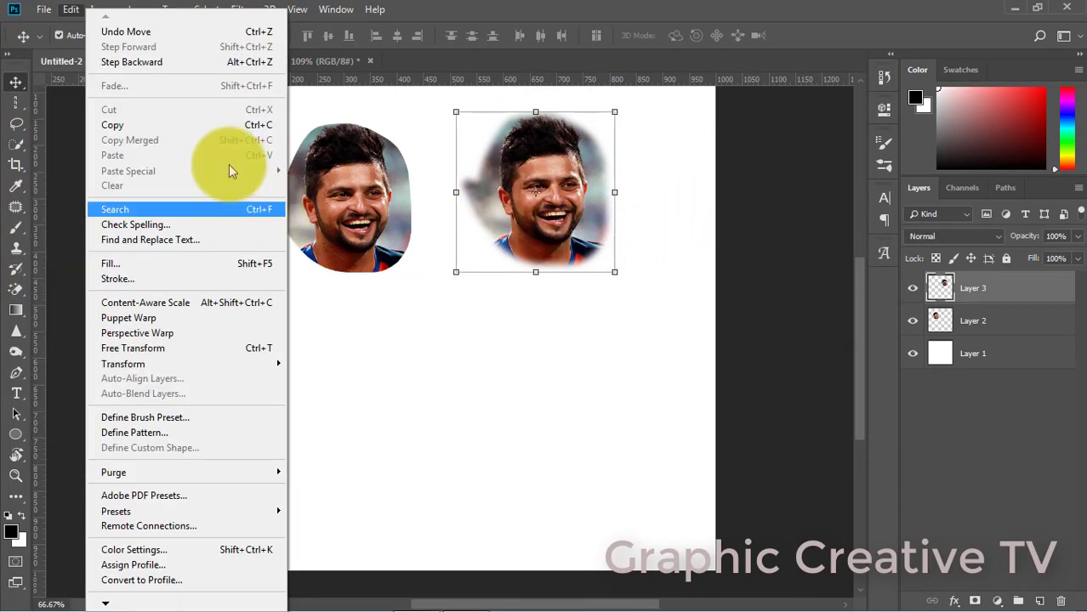
click(74, 168)
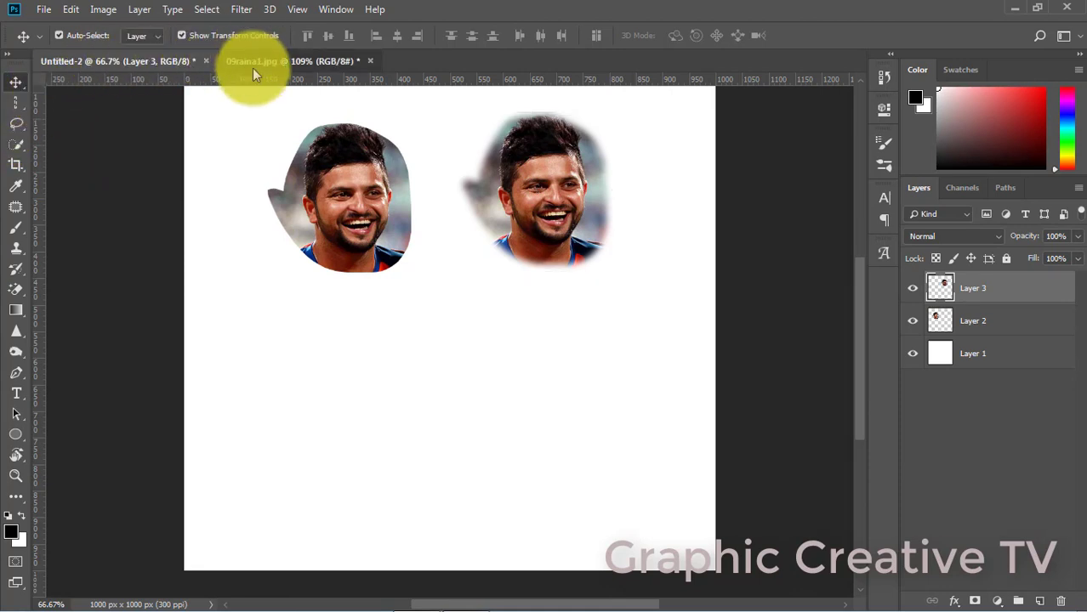
Return to 09raina1.jpg and clear the feathered head selection
click(255, 62)
key(ctrl+c)
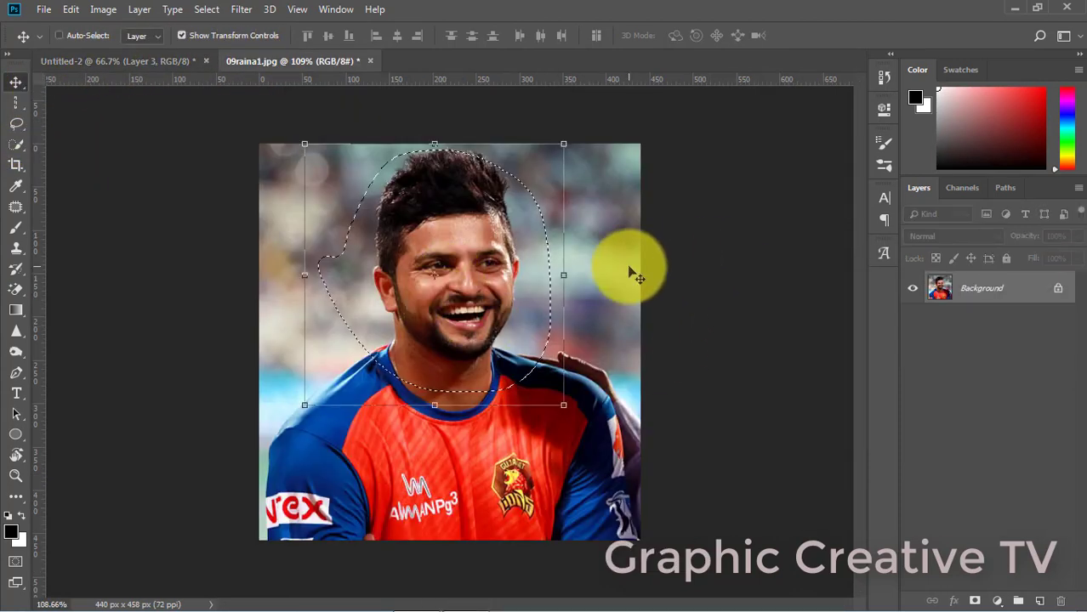
key(ctrl+d)
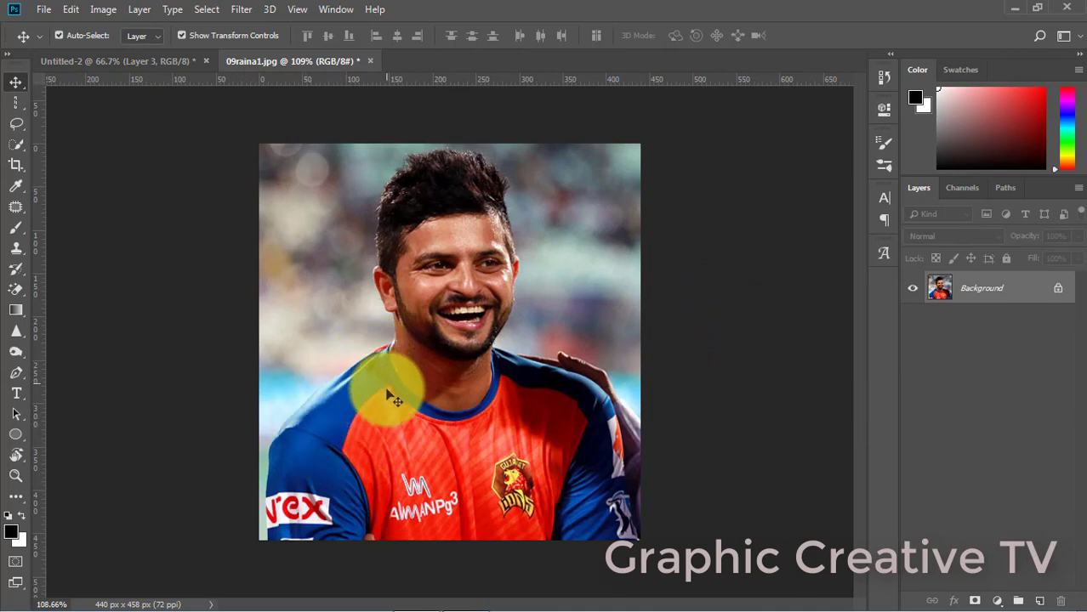
Lasso the shirt's blue shoulder on the photo's left side and try a Hue/Saturation adjustment with Hue +20 on it
click(16, 124)
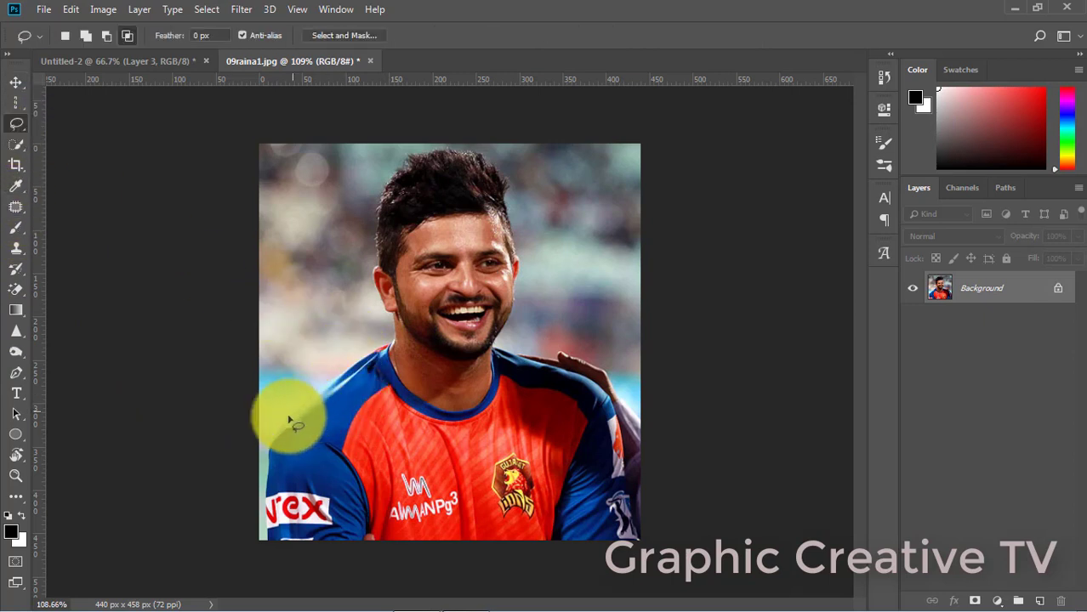
mouse_move(289, 426)
mouse_down()
mouse_move(309, 387)
mouse_move(383, 361)
mouse_move(383, 386)
mouse_move(339, 444)
mouse_move(290, 434)
mouse_up()
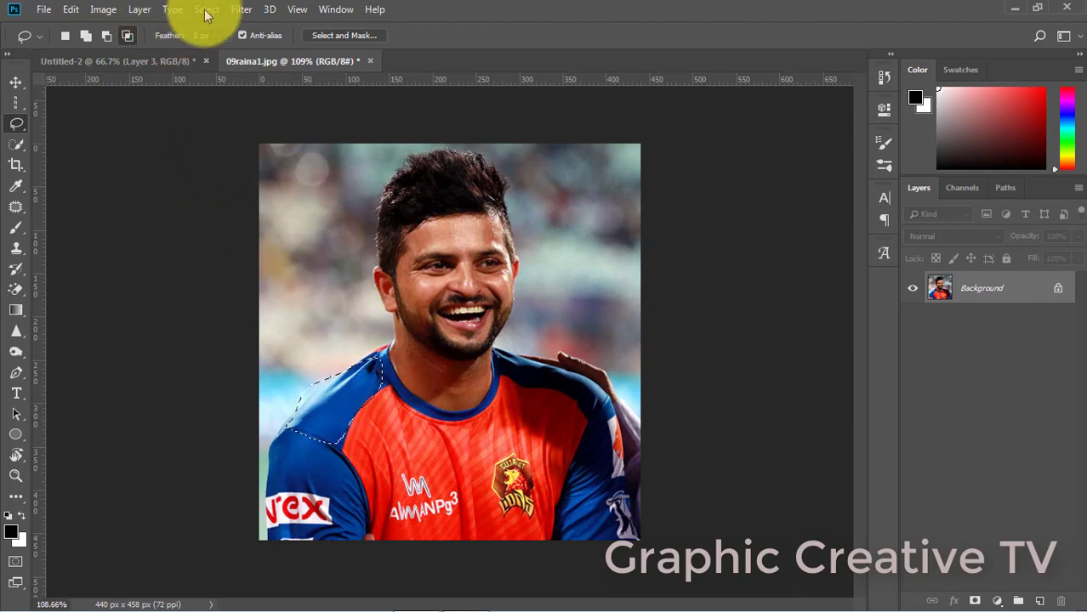
click(115, 11)
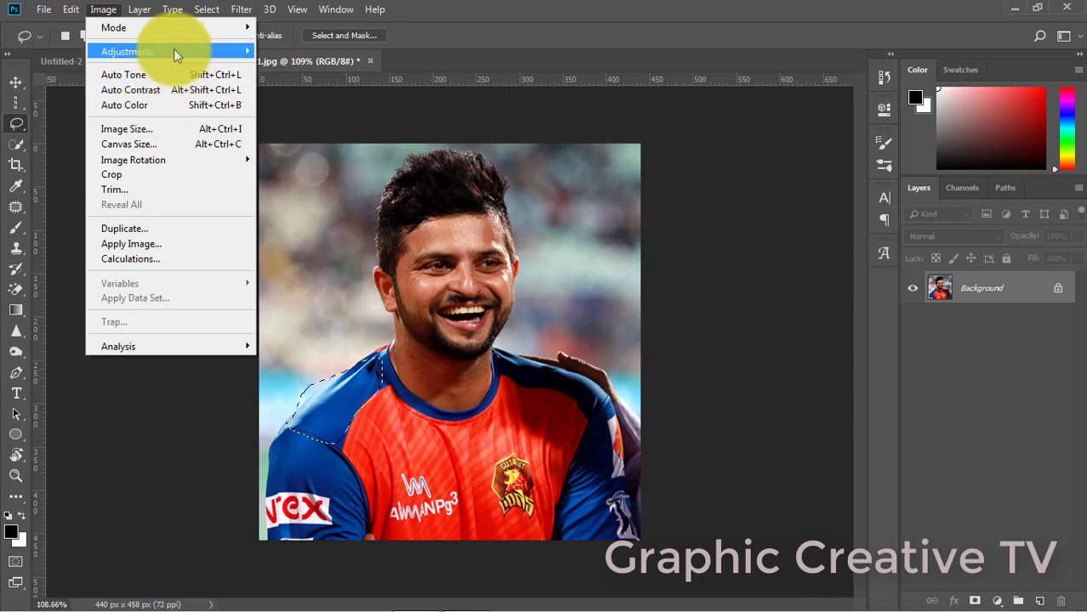
mouse_move(173, 49)
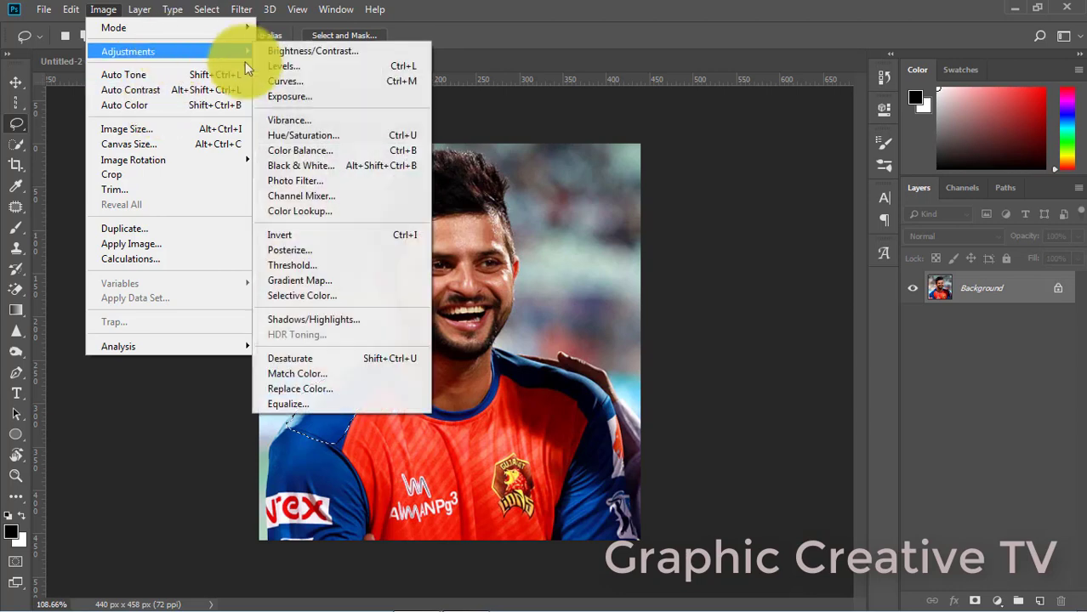
click(331, 143)
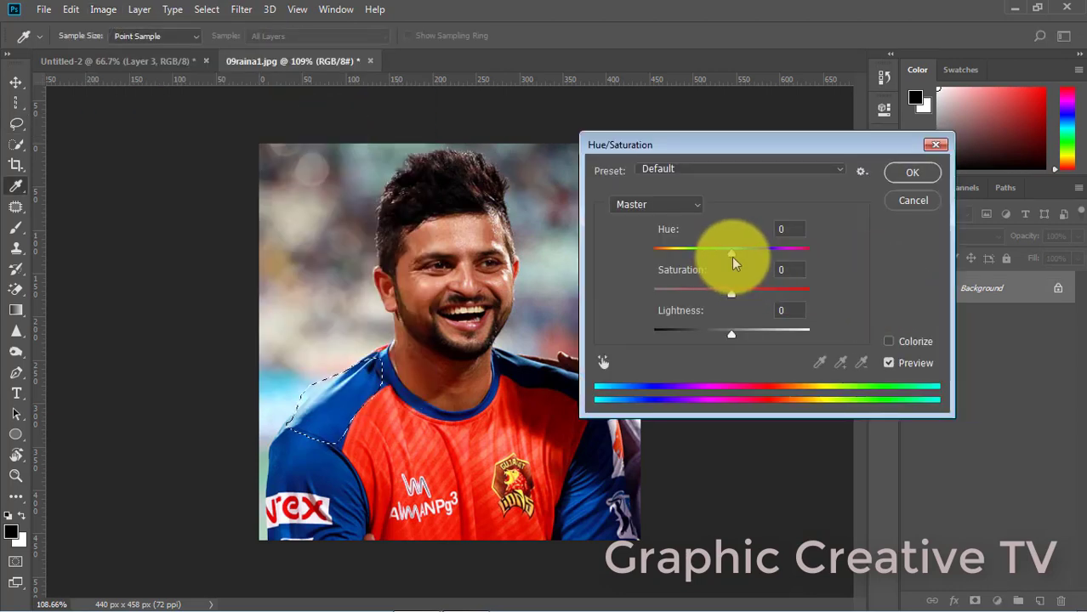
mouse_move(732, 254)
mouse_down()
mouse_move(800, 252)
mouse_move(735, 243)
mouse_move(748, 250)
mouse_up()
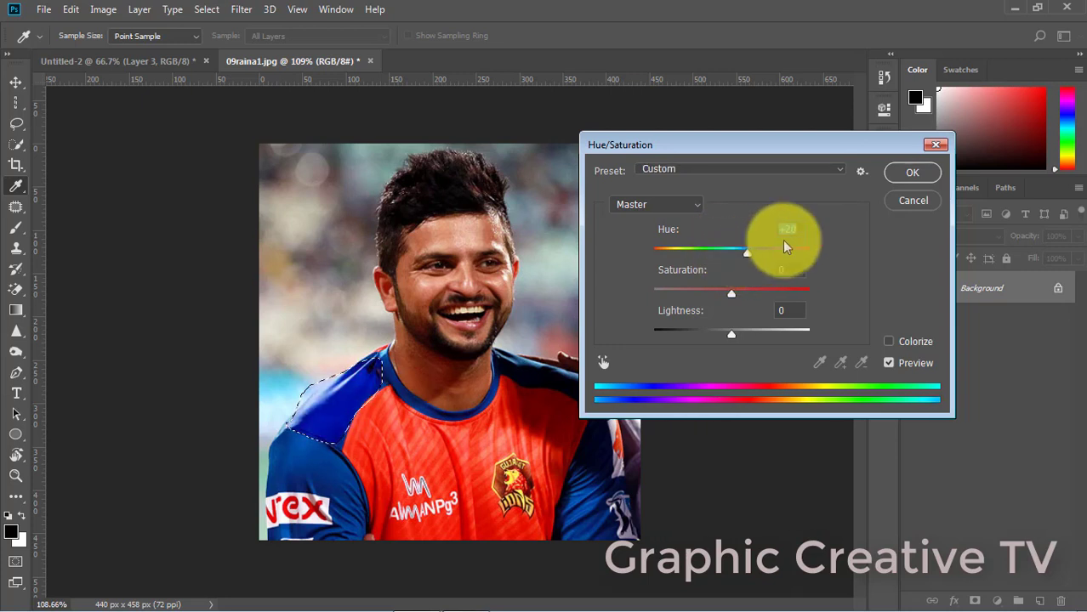
click(916, 205)
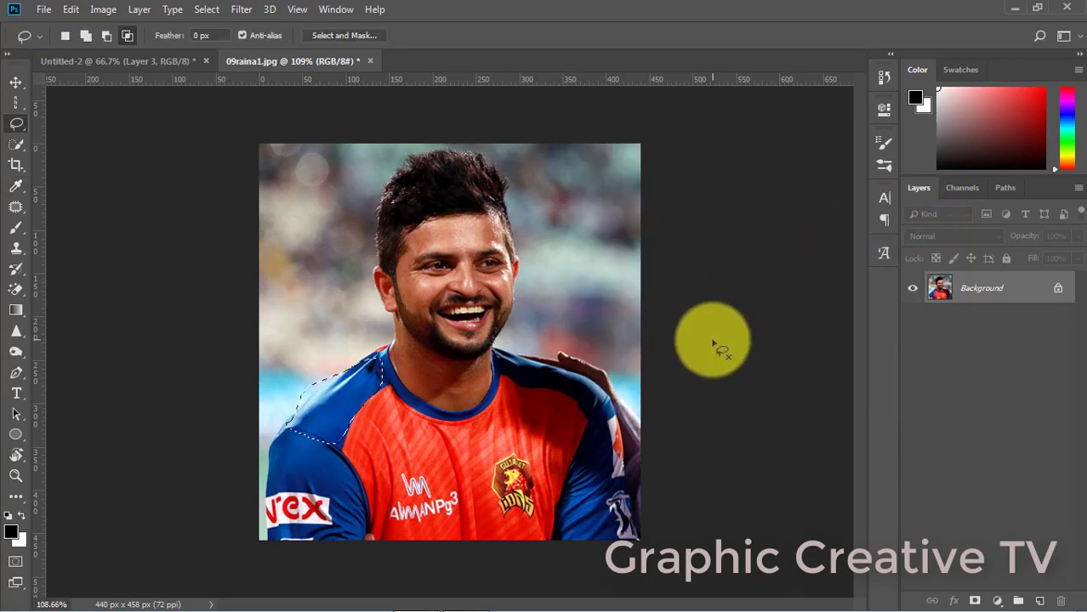
click(714, 344)
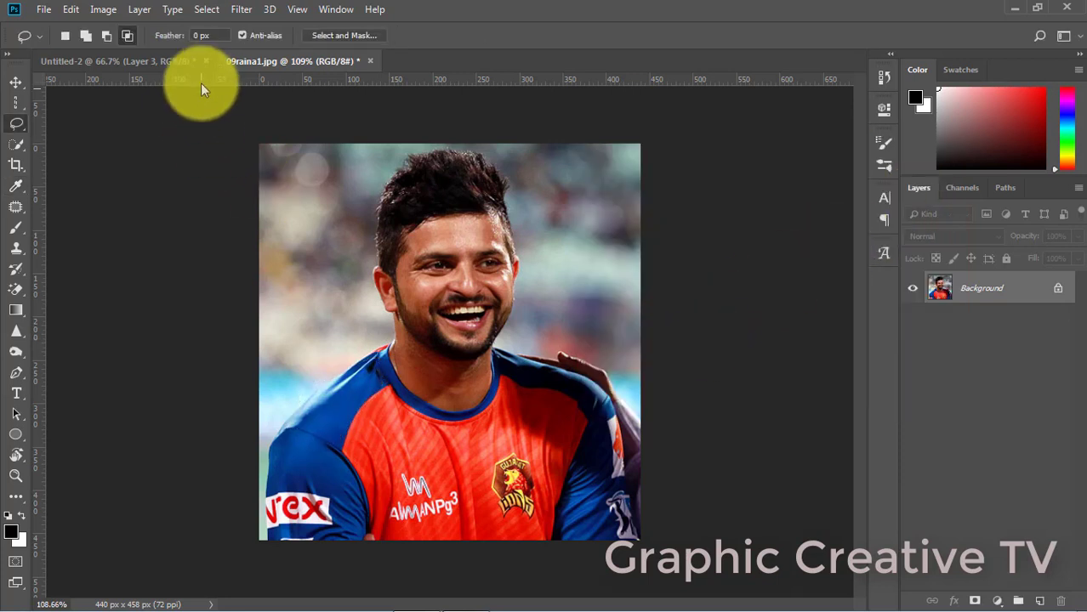
Outline the head and the background beside its left with a many-sided Polygonal Lasso selection, and clear the selection
right_click(27, 128)
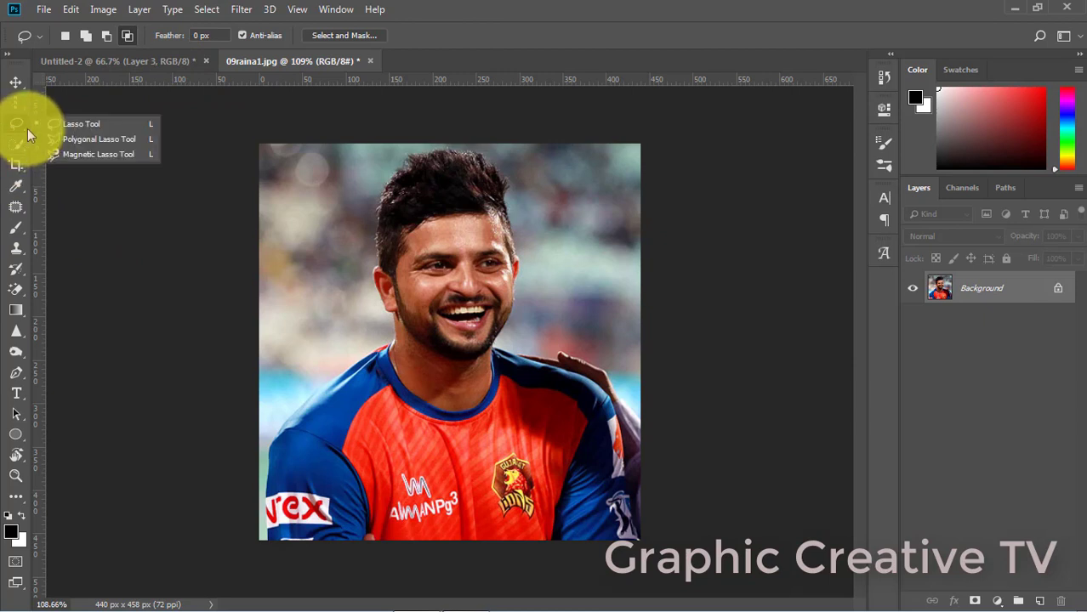
click(101, 143)
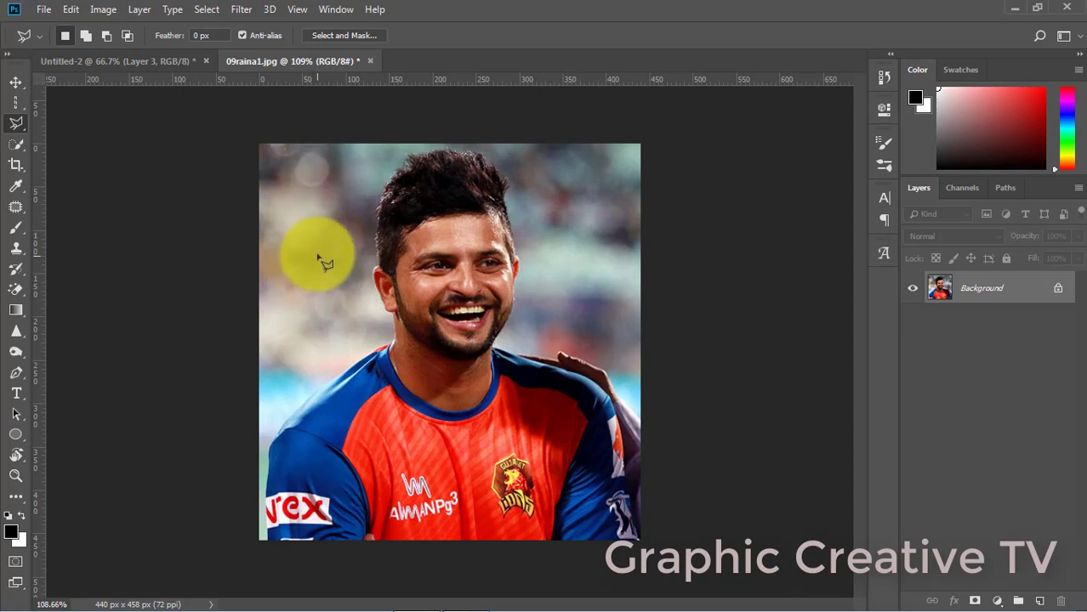
click(311, 183)
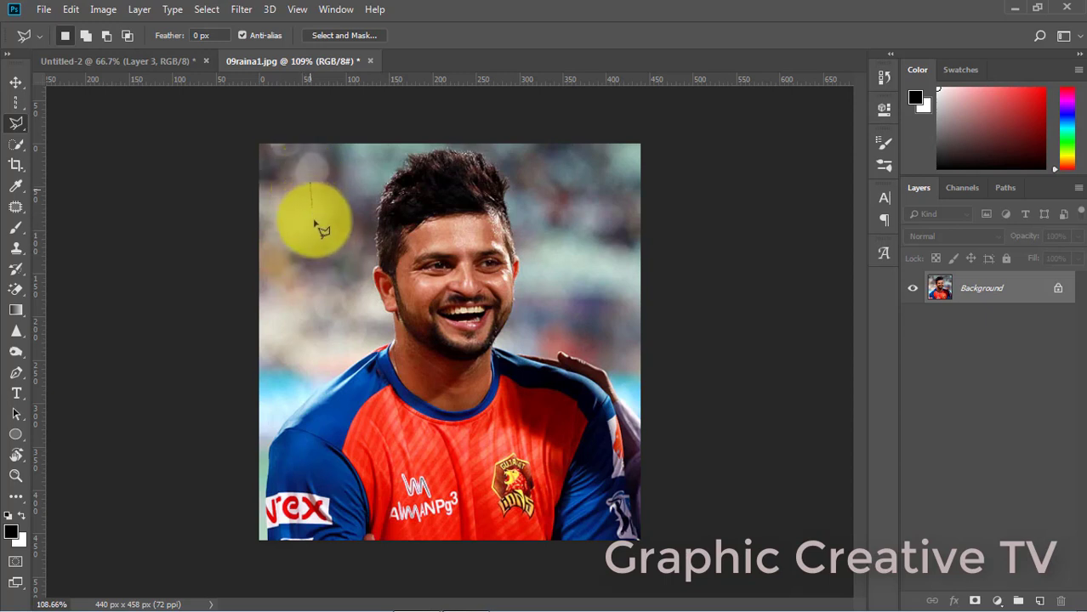
click(314, 295)
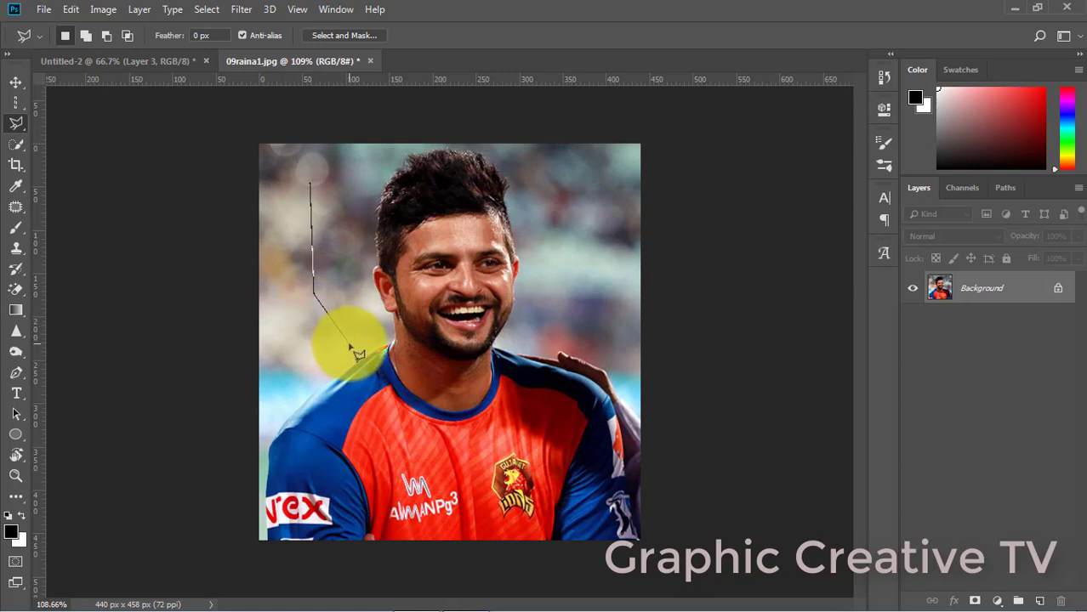
click(349, 343)
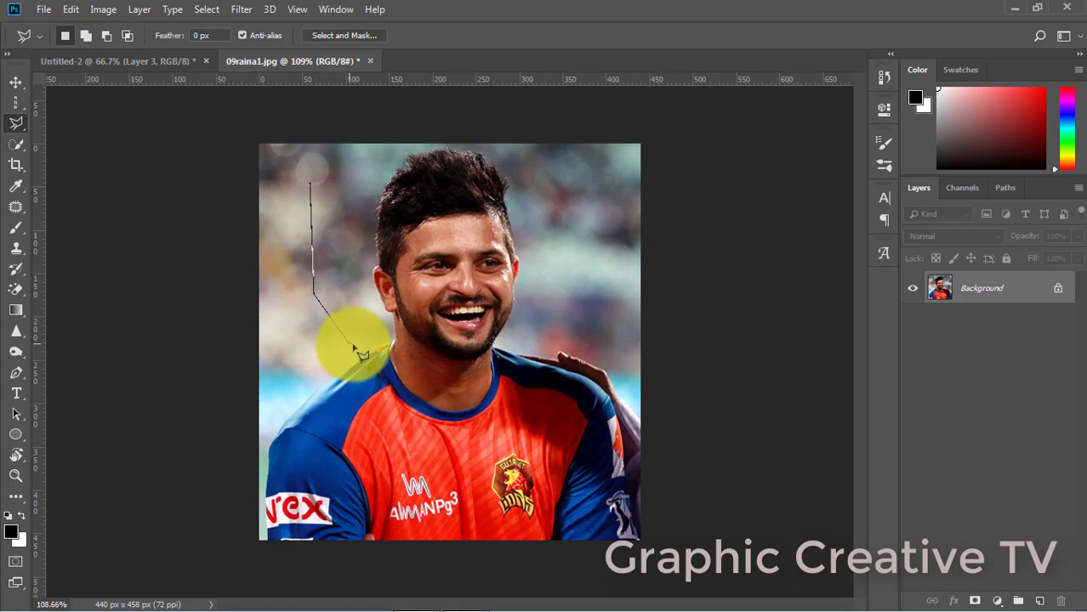
click(416, 359)
click(512, 330)
click(524, 241)
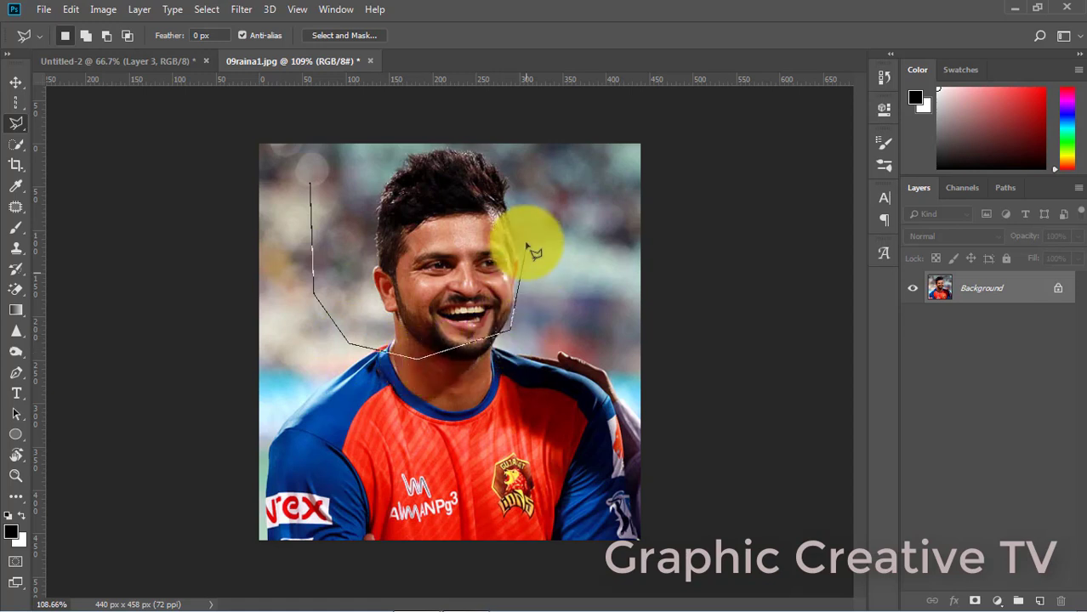
click(479, 173)
click(412, 168)
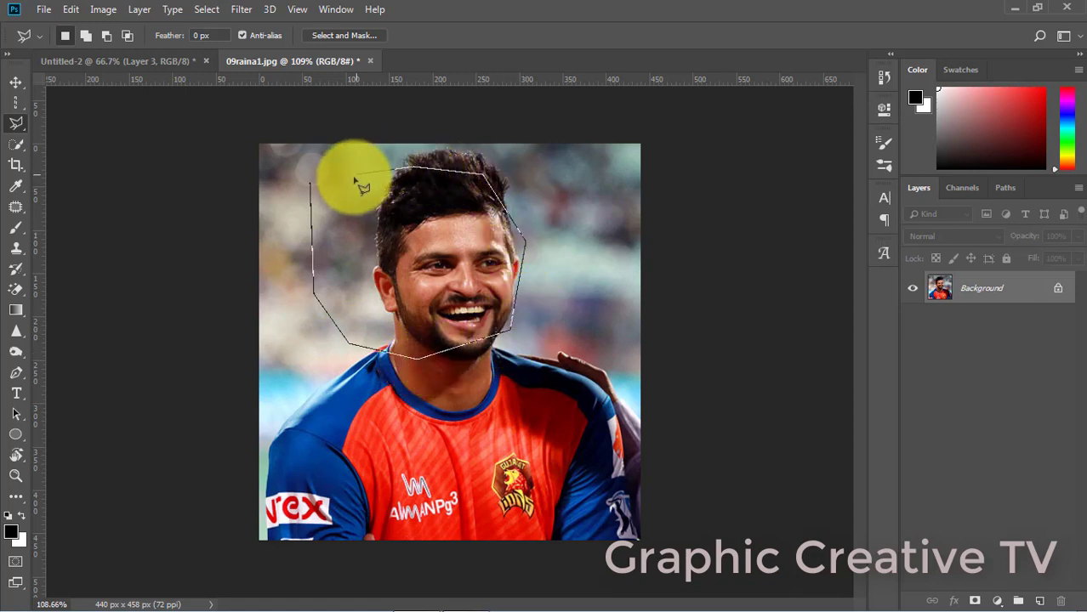
click(311, 187)
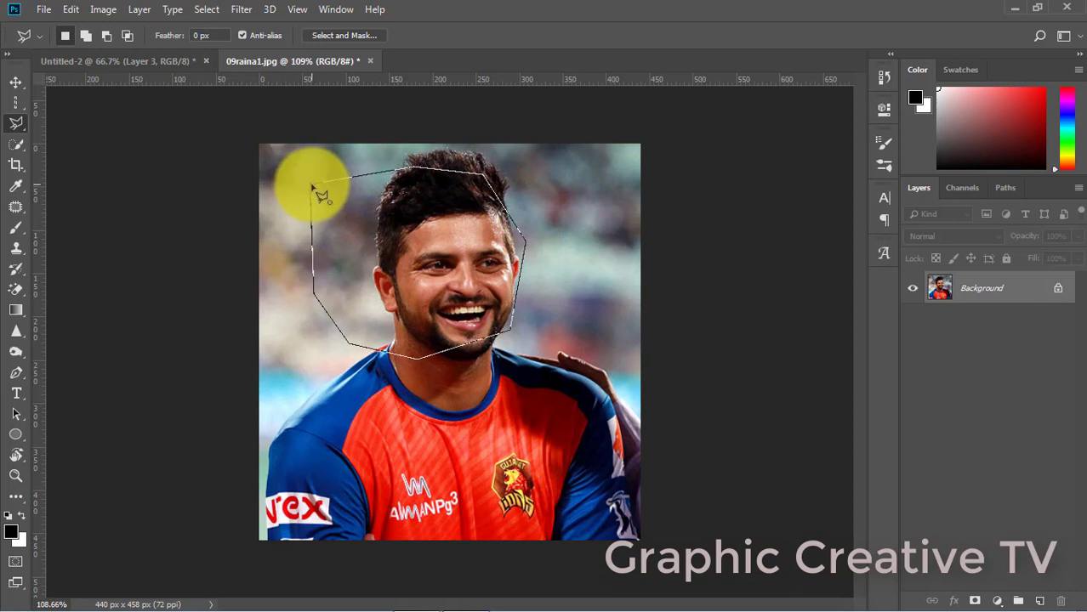
click(311, 186)
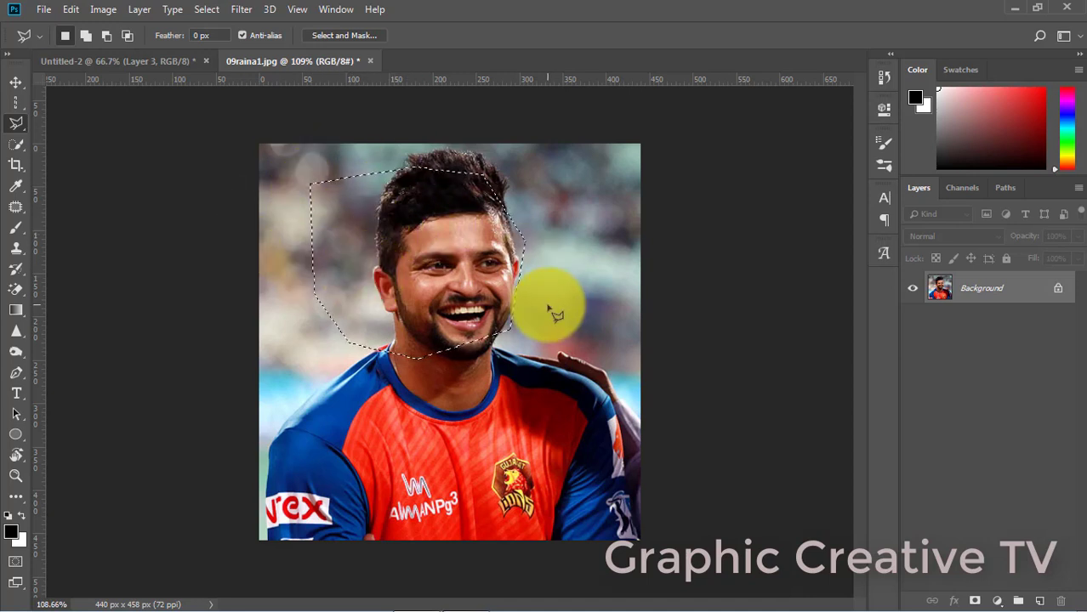
key(ctrl+d)
Make a four-sided Polygonal Lasso selection across the face down to the shirt collar, and deselect it
click(322, 187)
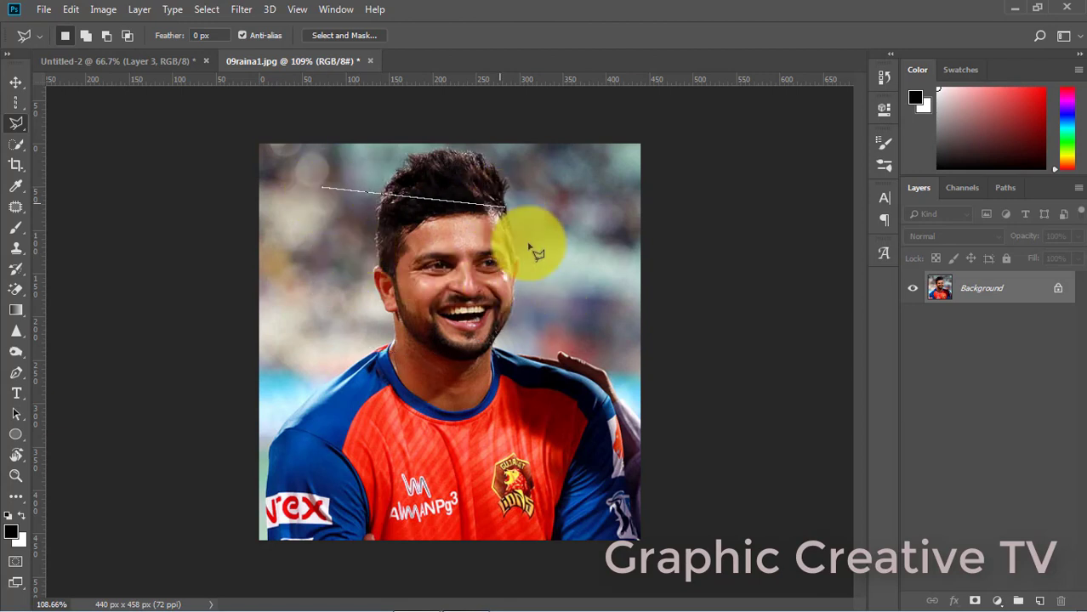
click(529, 244)
click(466, 402)
click(324, 275)
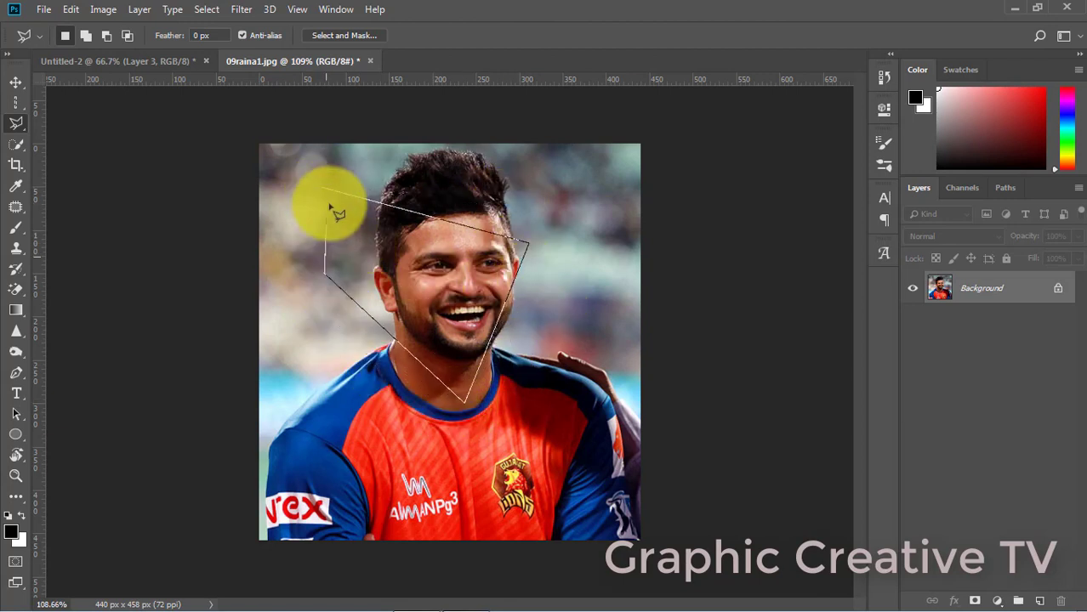
click(324, 190)
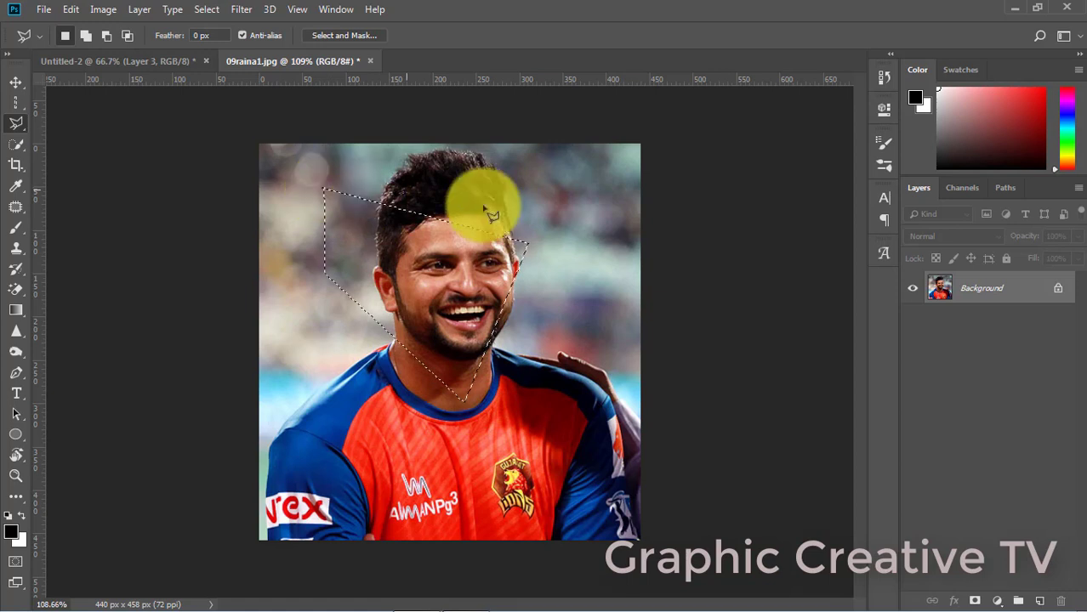
key(ctrl+d)
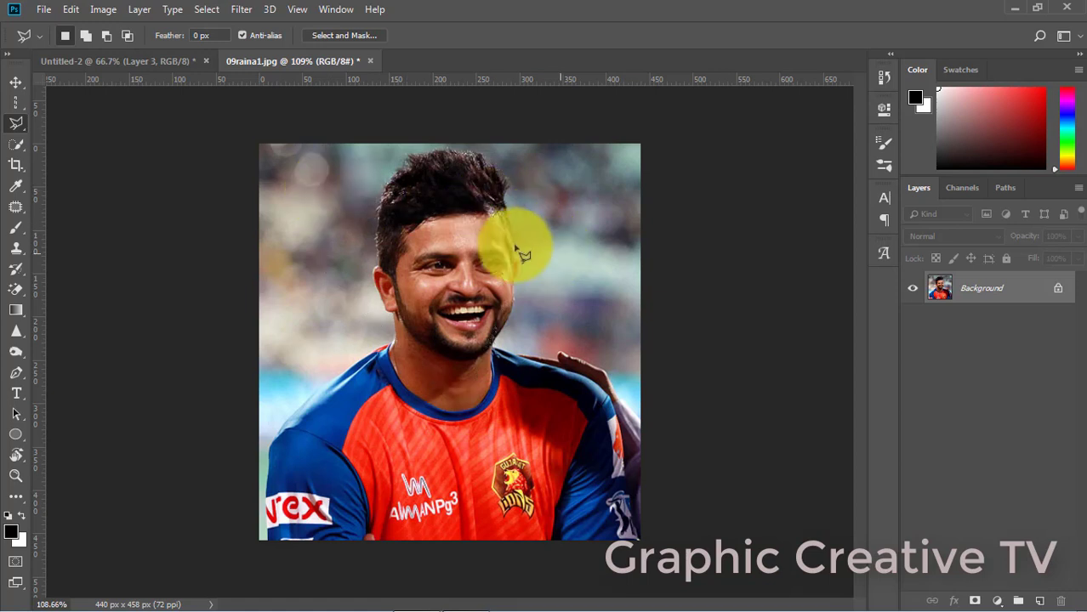
Start a Polygonal Lasso outline across the forehead, neck and background, and remove its placed points one by one
click(360, 186)
click(568, 268)
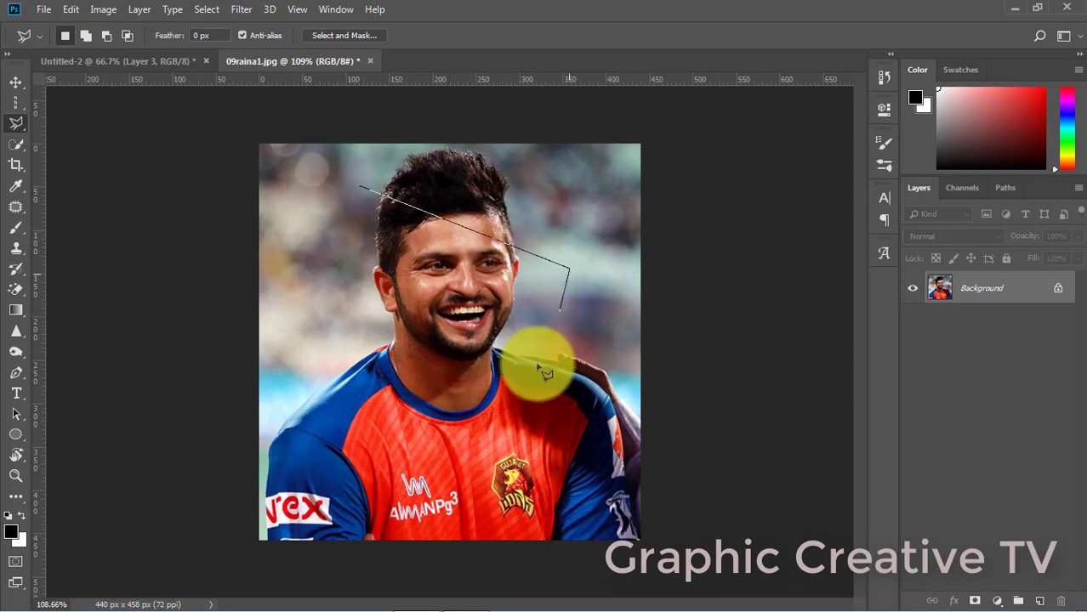
click(472, 390)
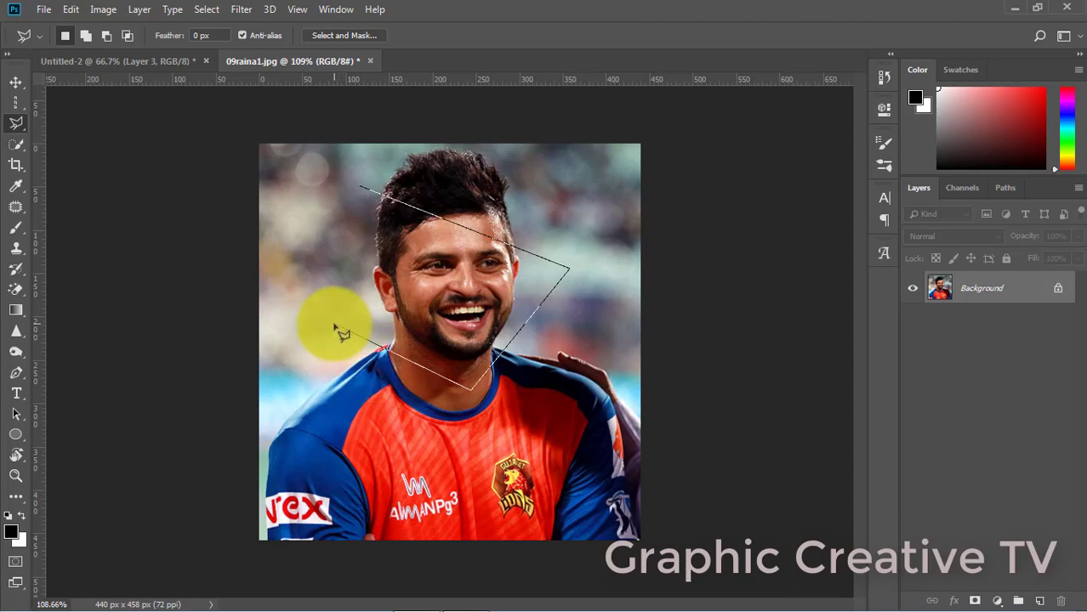
click(333, 323)
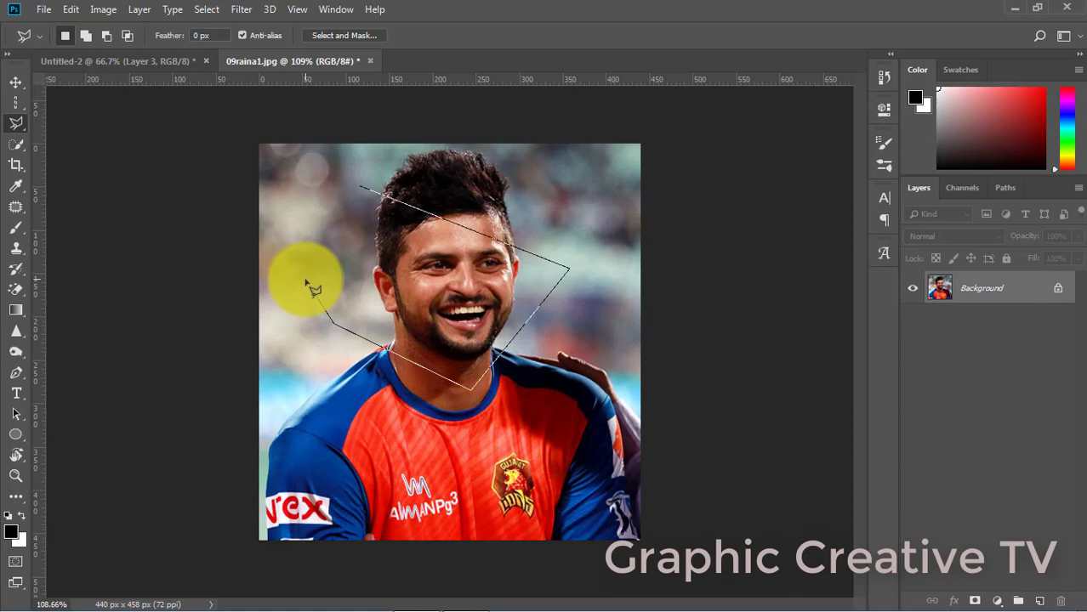
key(BackSpace)
key(BackSpace)
key(BackSpace)
key(BackSpace)
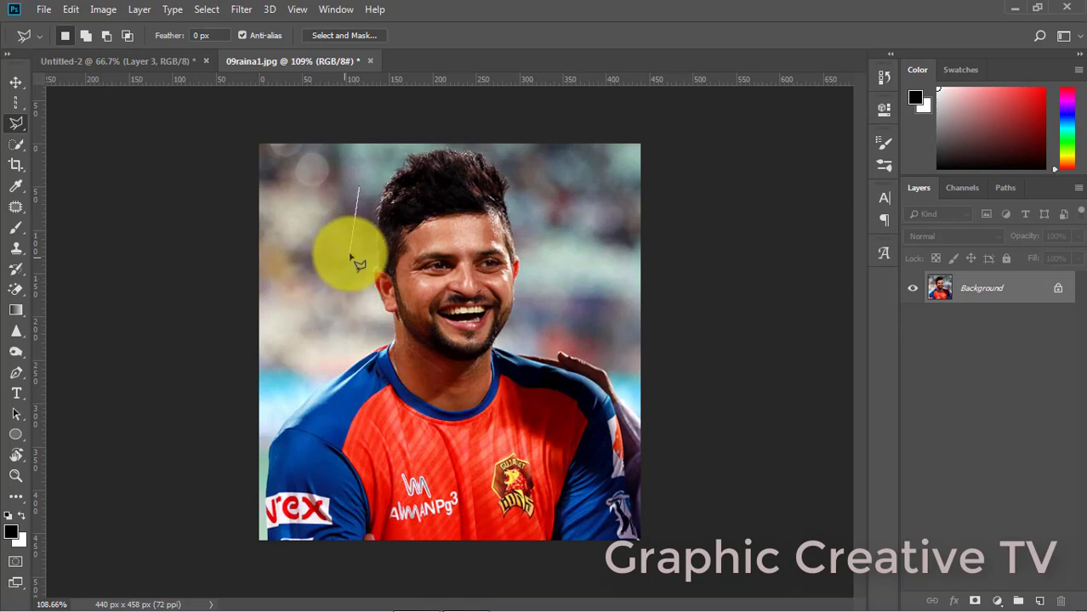
Draw a closed Polygonal Lasso selection from the hair around the face and upper shirt, and deselect it
click(334, 207)
click(536, 208)
click(559, 323)
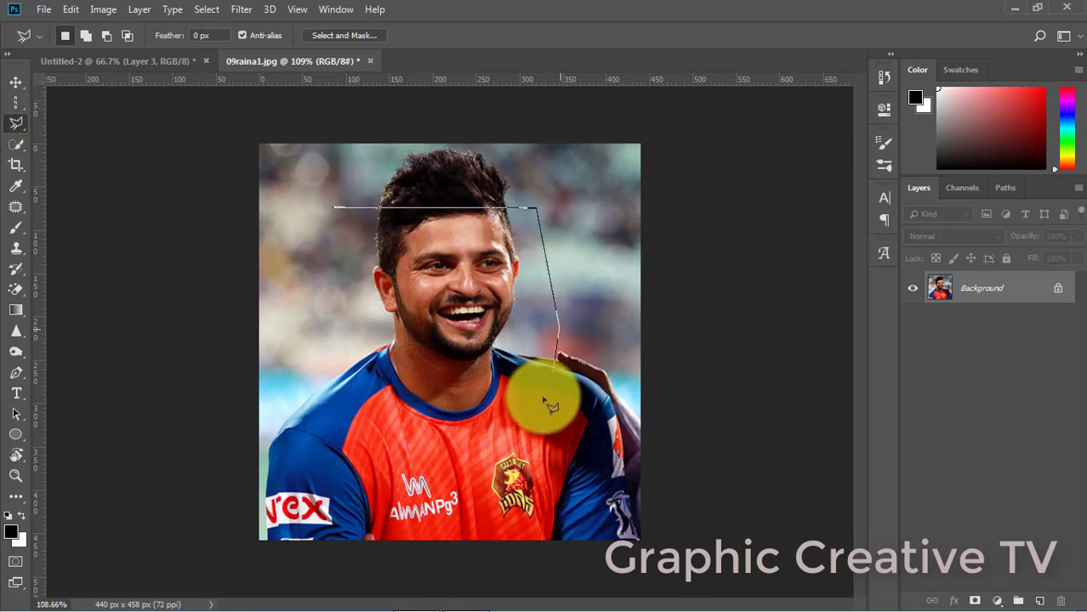
click(529, 401)
click(350, 326)
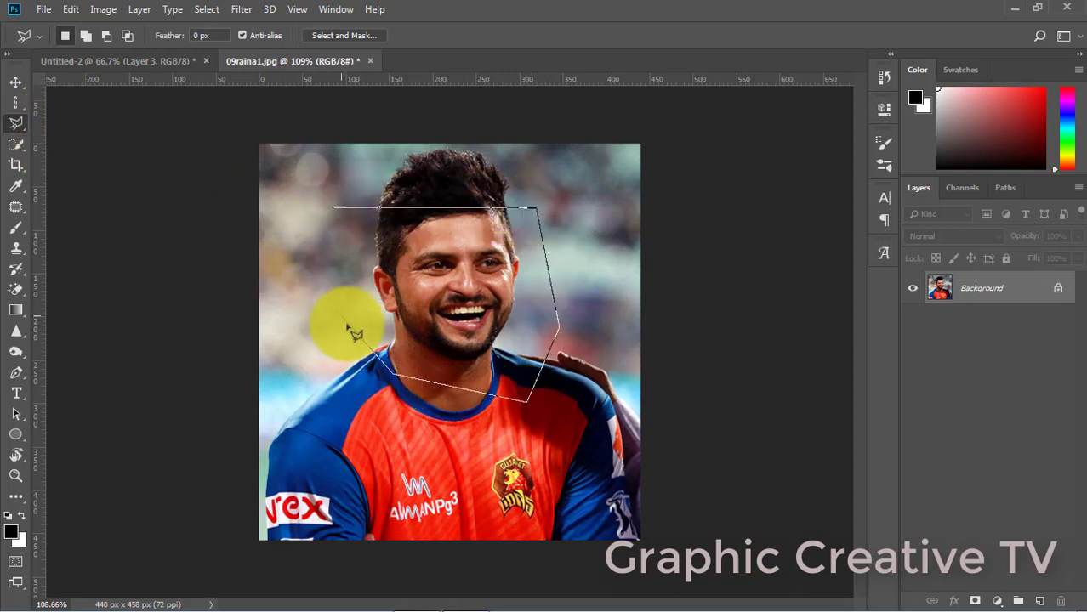
click(313, 243)
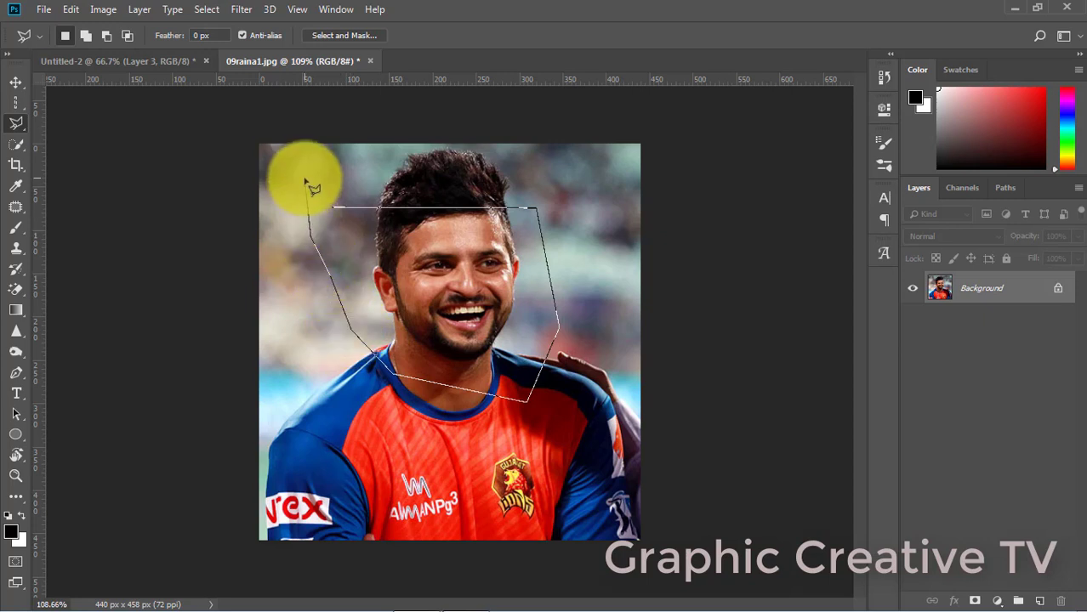
click(305, 178)
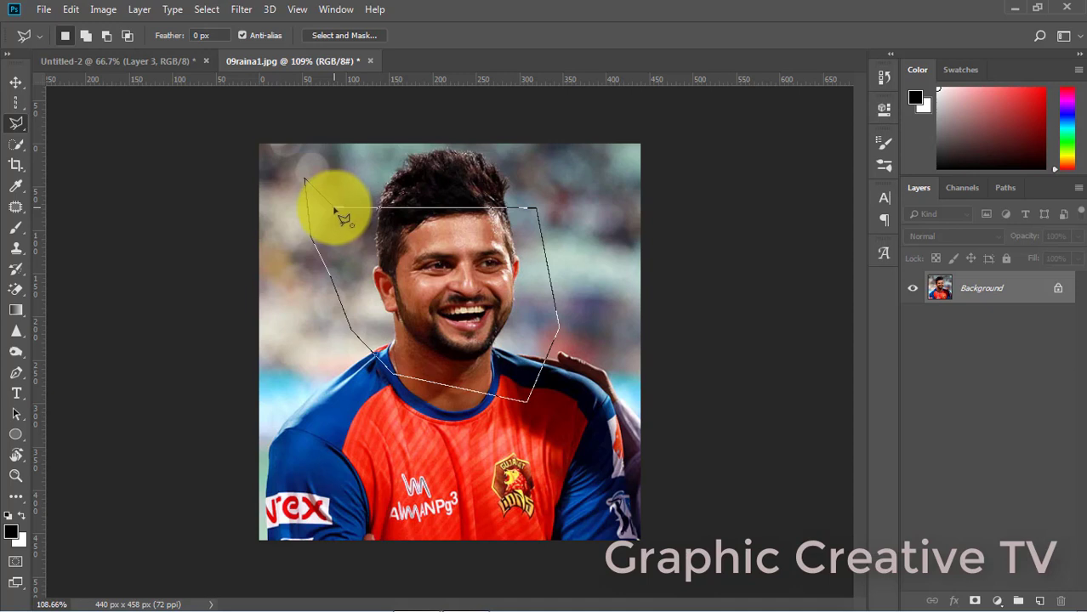
click(335, 209)
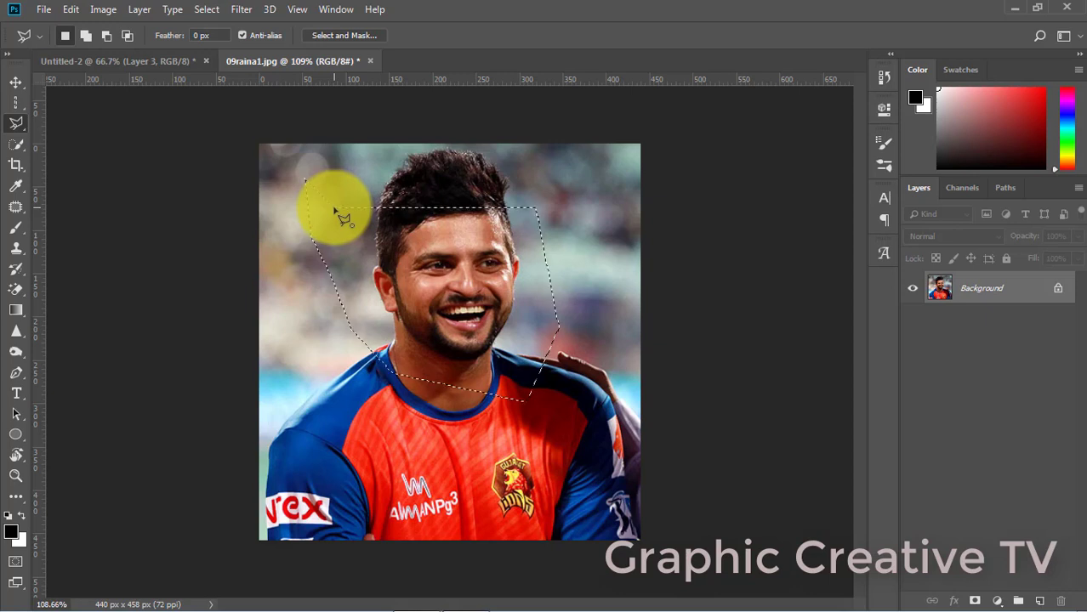
key(ctrl+d)
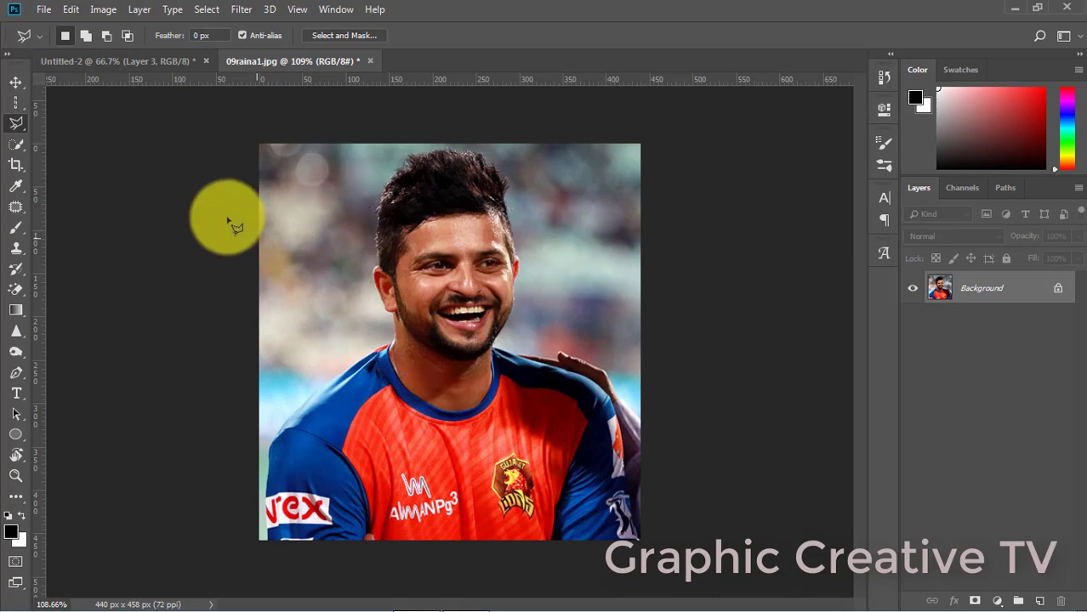
Trace the whole shirt along its collar, shoulders and sleeves with the Magnetic Lasso and close the selection
right_click(24, 125)
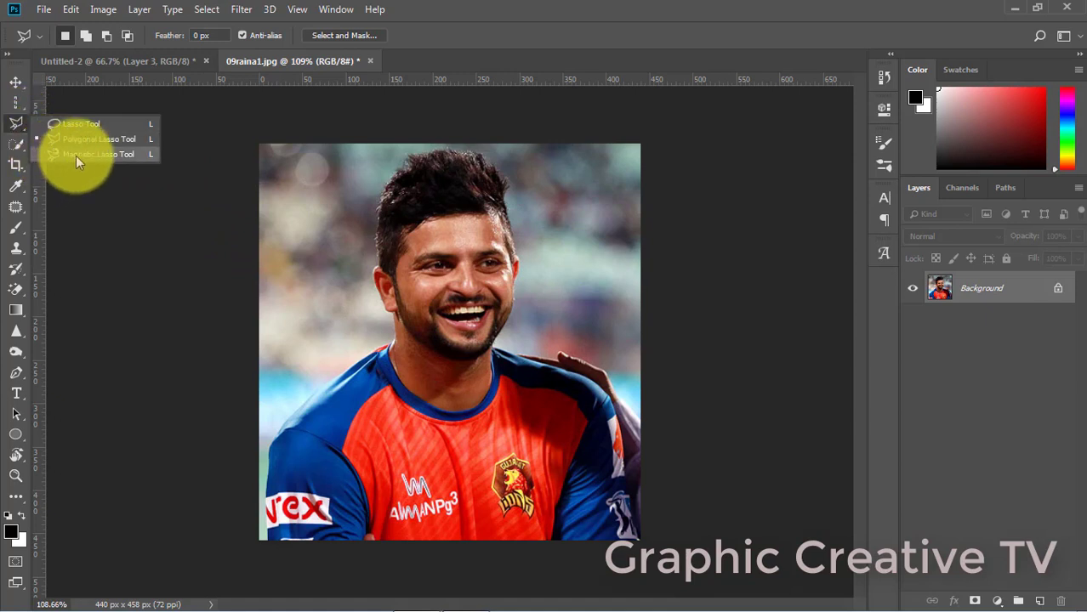
click(75, 154)
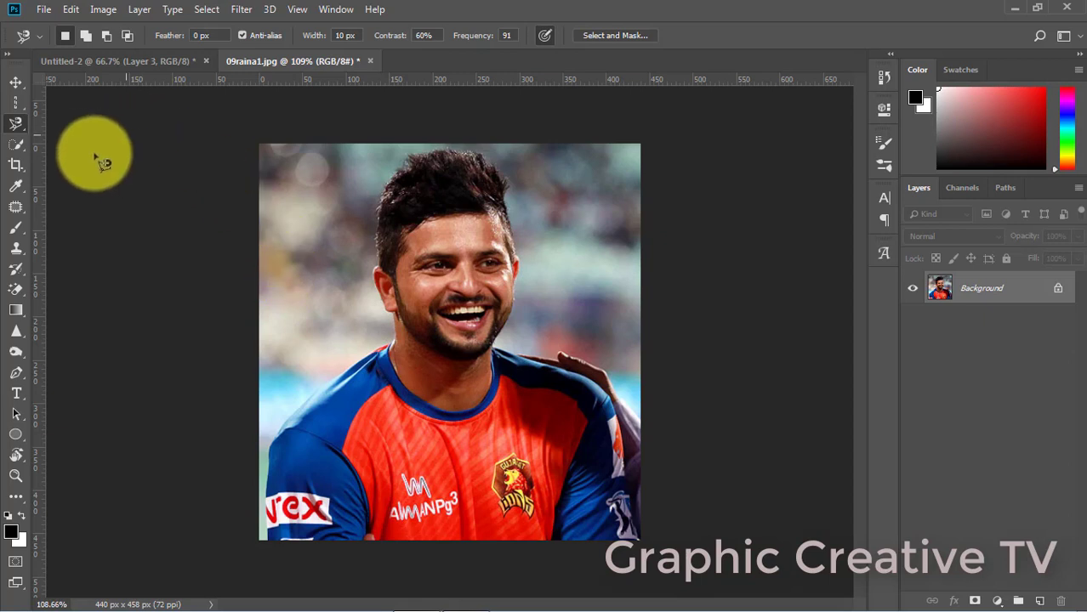
click(281, 427)
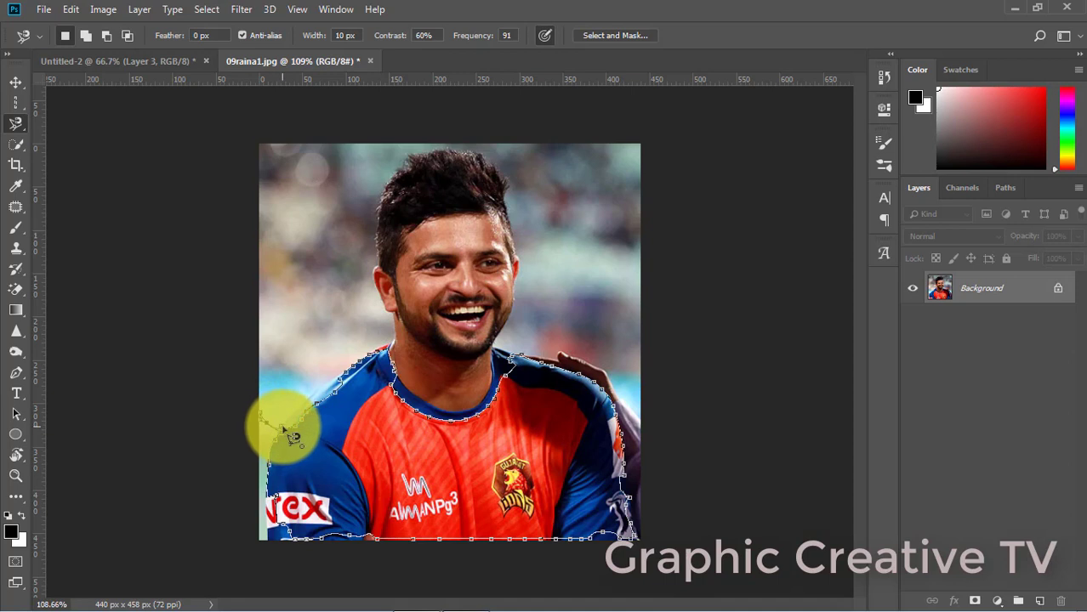
click(292, 436)
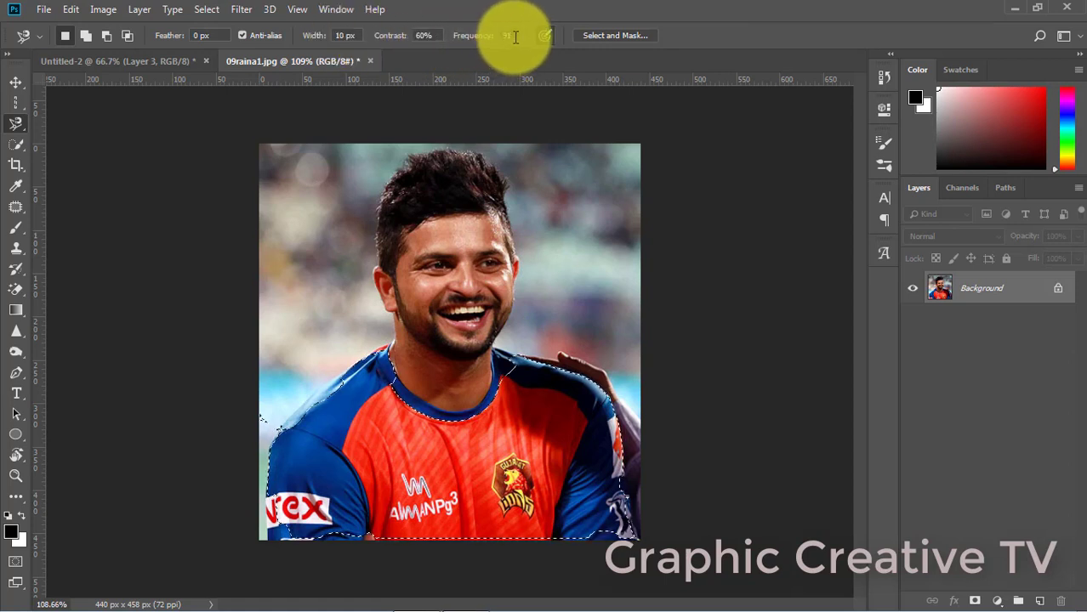
right_click(21, 134)
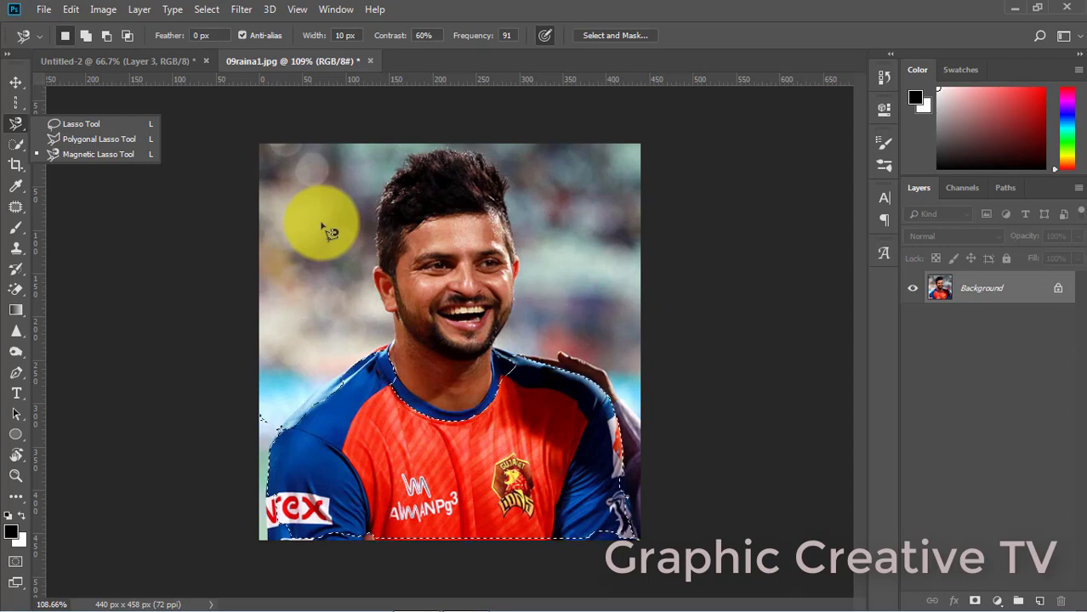
mouse_move(368, 609)
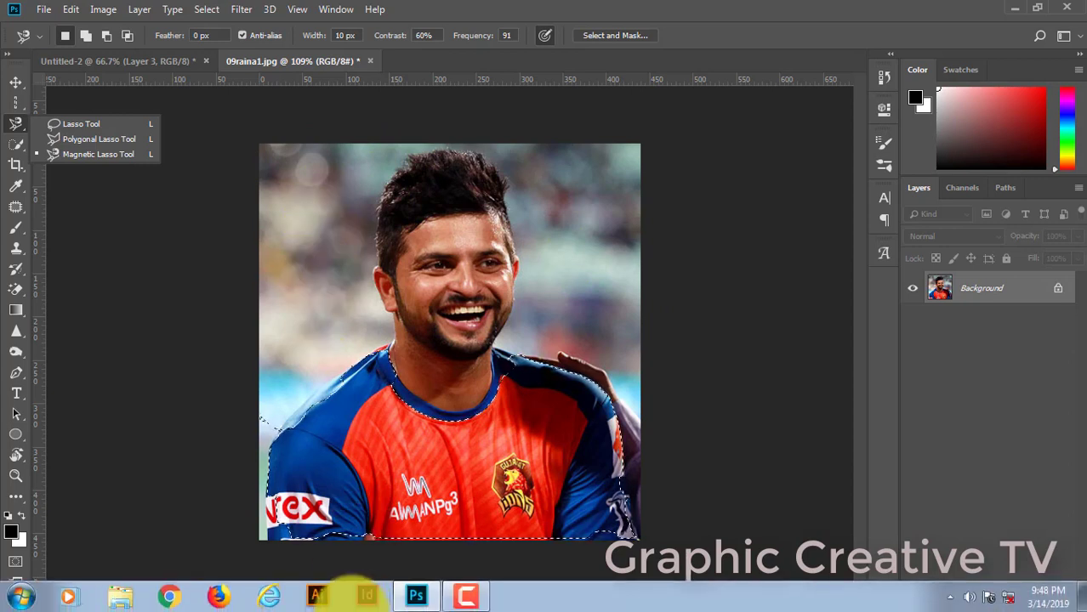
click(463, 601)
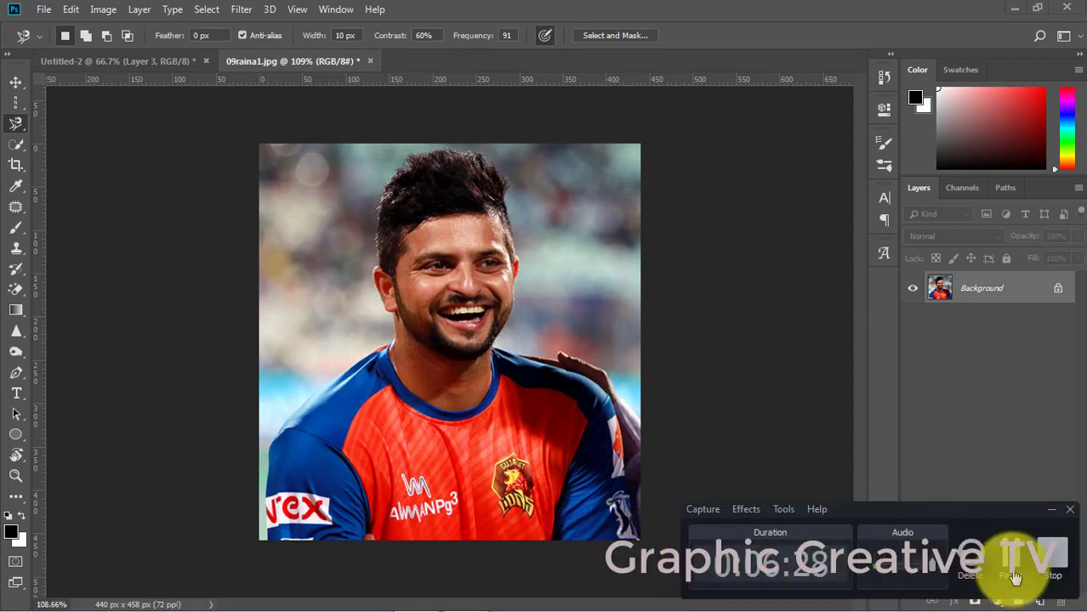
click(1052, 568)
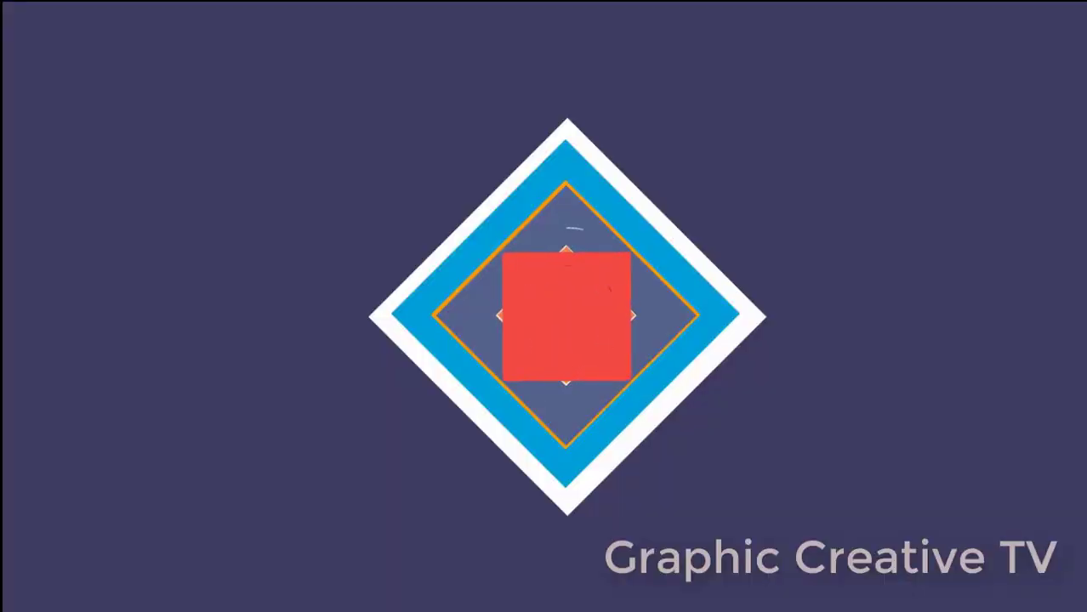